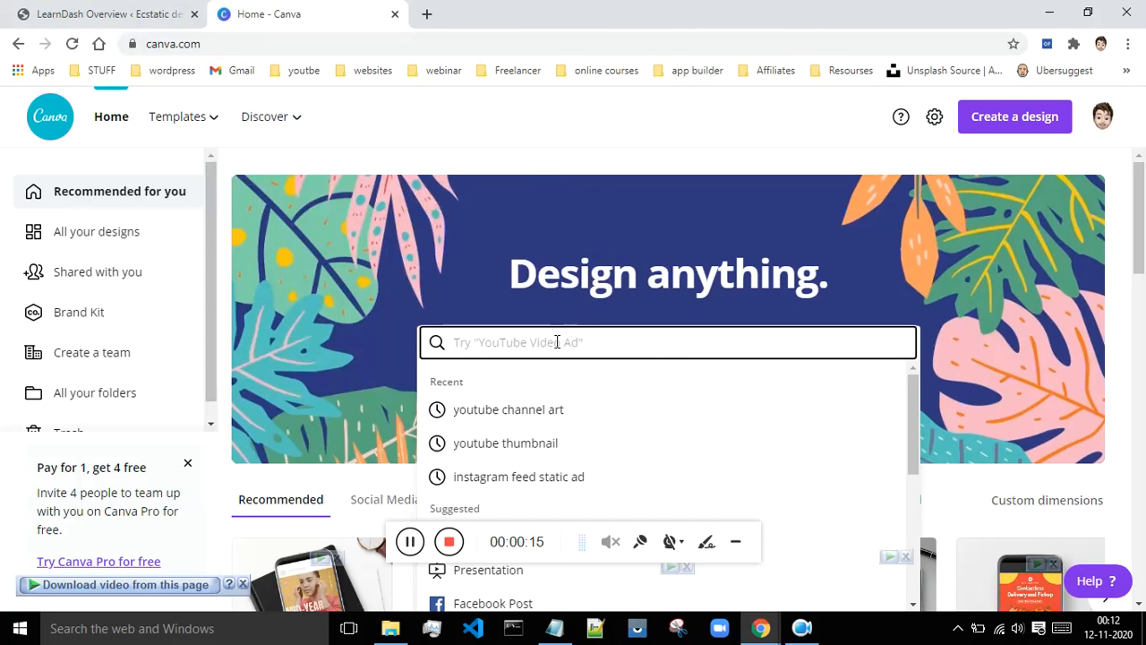
- Search Canva's home page for 'cer' and choose the Certificate suggestion
{"action": "type", "text": "cer"}
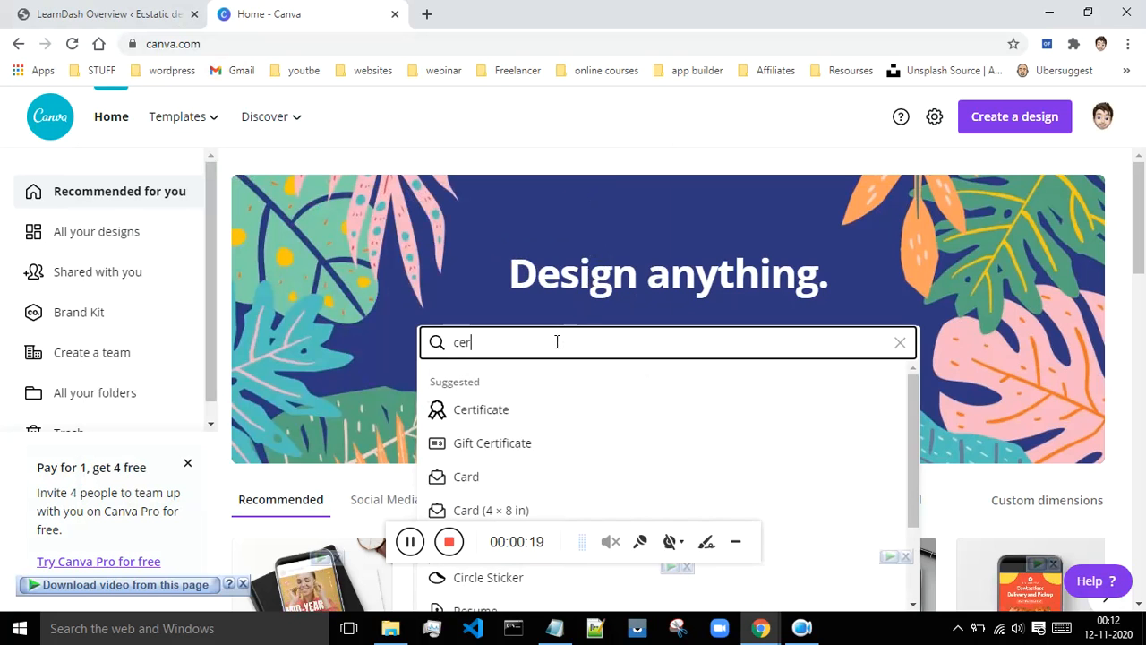
{"action": "left_click", "coordinate": [493, 412]}
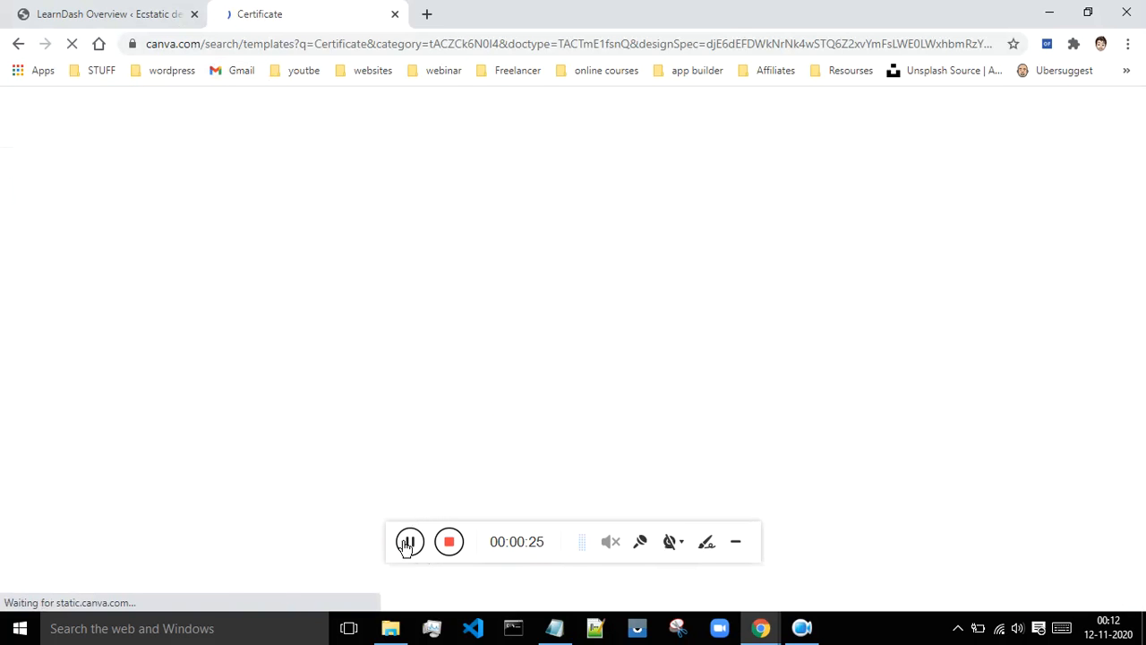
- Scroll the certificate results to find the navy geometric Certificate of Participation template
{"action": "scroll", "coordinate": [973, 224], "scroll_direction": "down", "scroll_amount": 3}
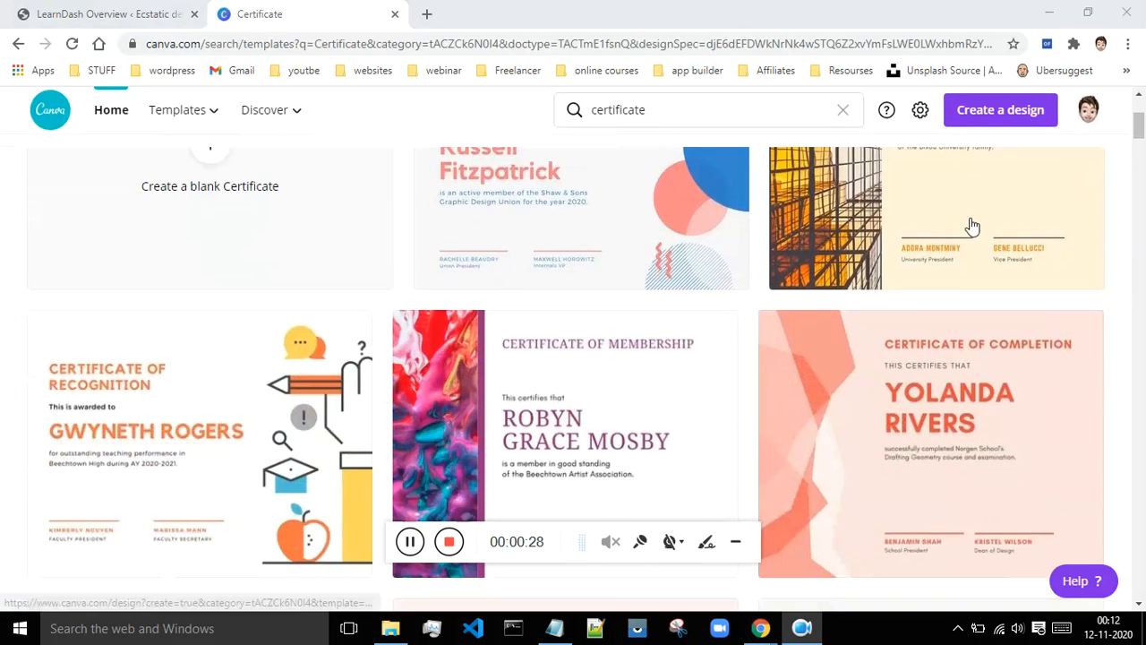
{"action": "scroll", "coordinate": [934, 266], "scroll_direction": "down", "scroll_amount": 3}
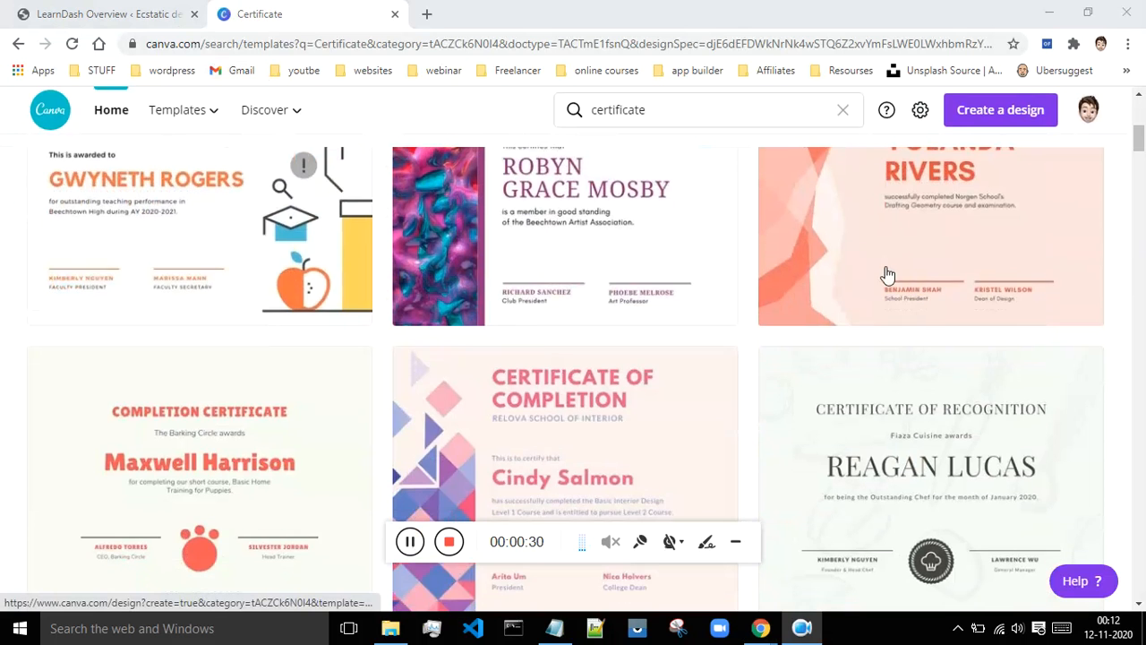
{"action": "scroll", "coordinate": [887, 275], "scroll_direction": "down", "scroll_amount": 4}
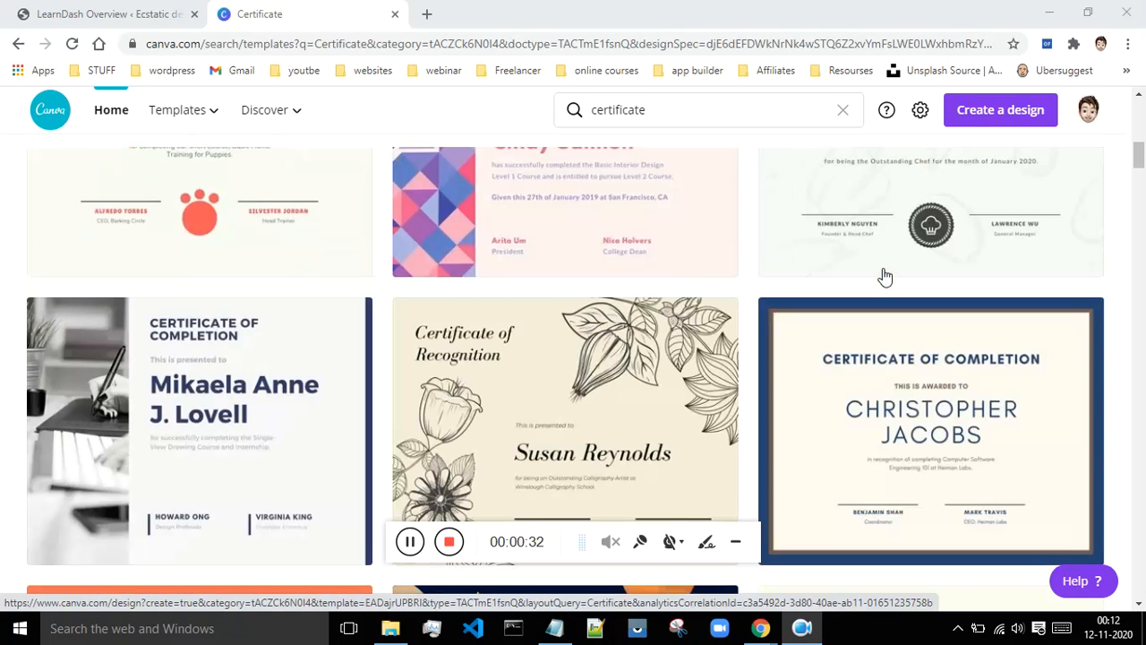
{"action": "scroll", "coordinate": [887, 274], "scroll_direction": "down", "scroll_amount": 3}
{"action": "scroll", "coordinate": [651, 343], "scroll_direction": "down", "scroll_amount": 3}
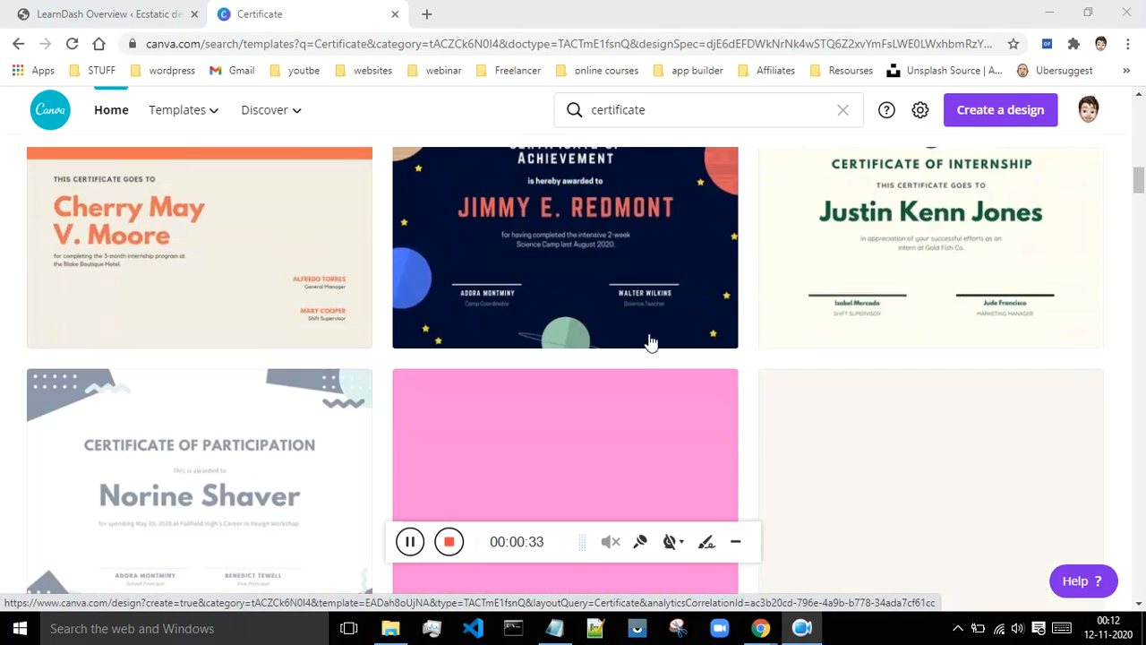
{"action": "scroll", "coordinate": [708, 346], "scroll_direction": "down", "scroll_amount": 2}
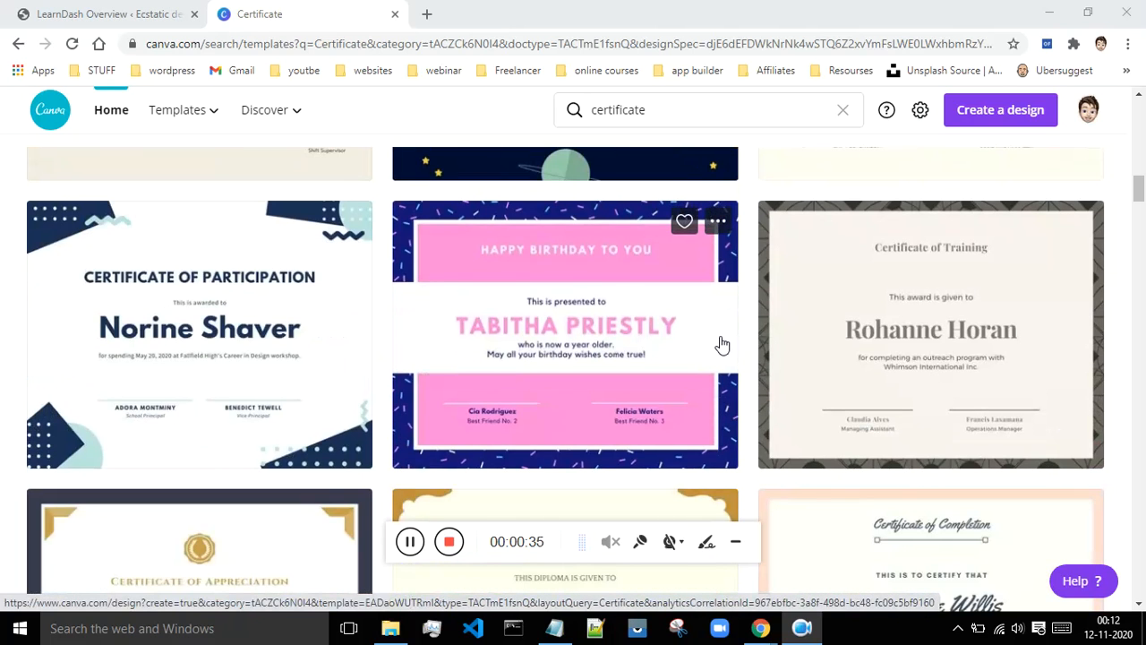
{"action": "scroll", "coordinate": [497, 343], "scroll_direction": "down", "scroll_amount": 3}
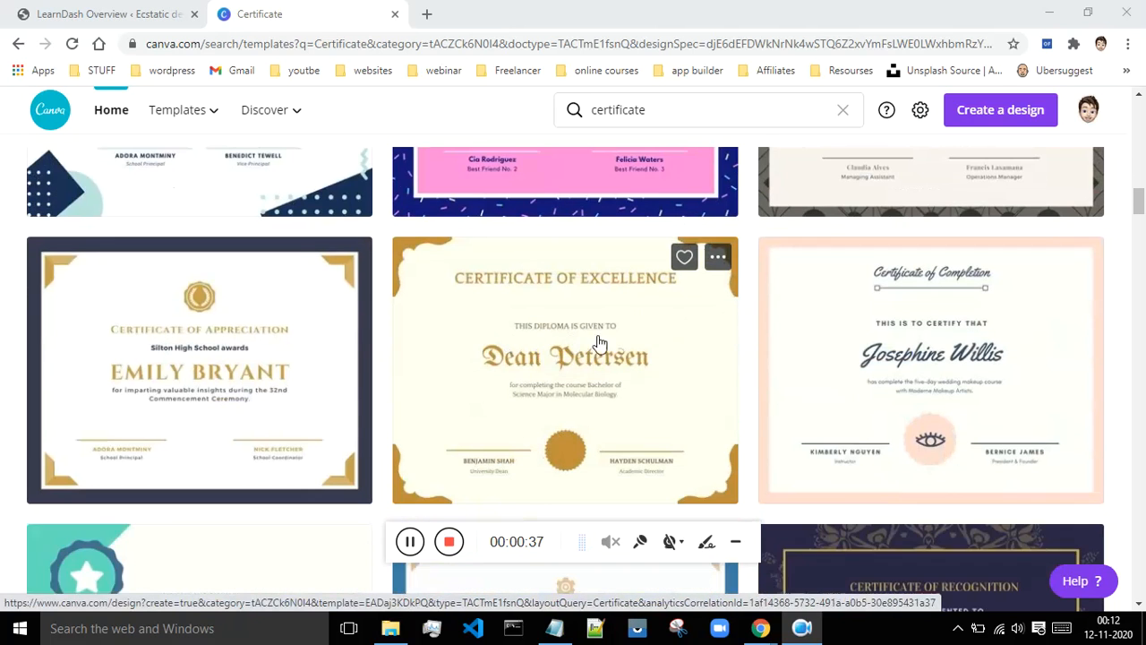
{"action": "scroll", "coordinate": [752, 354], "scroll_direction": "down", "scroll_amount": 3}
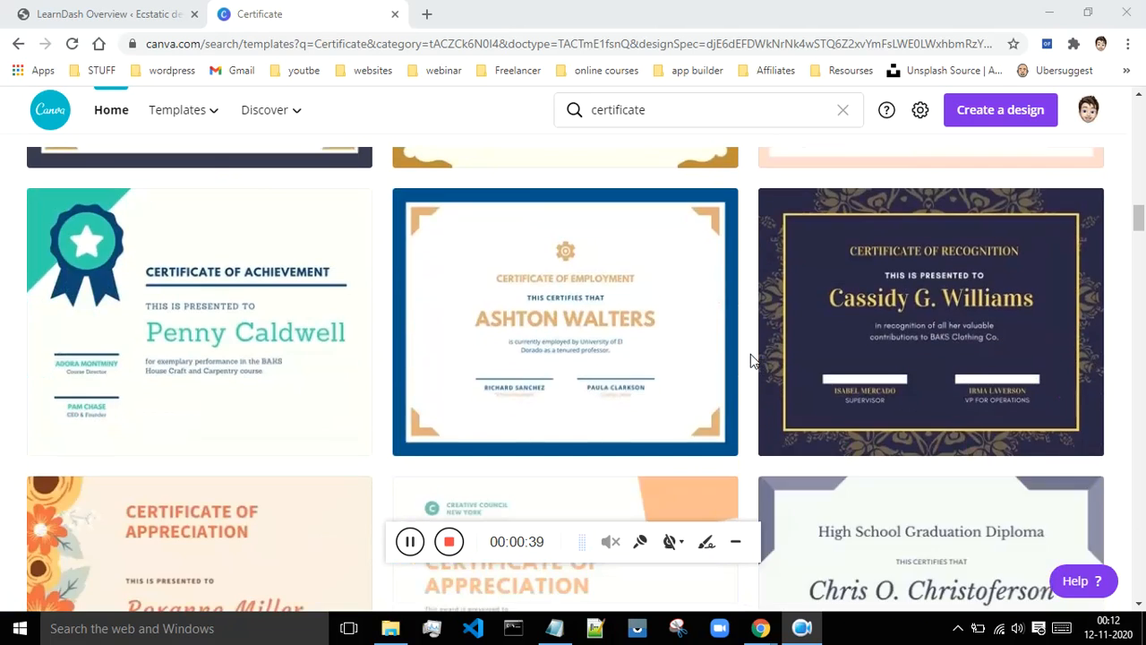
{"action": "scroll", "coordinate": [750, 354], "scroll_direction": "up", "scroll_amount": 4}
{"action": "scroll", "coordinate": [750, 355], "scroll_direction": "up", "scroll_amount": 2}
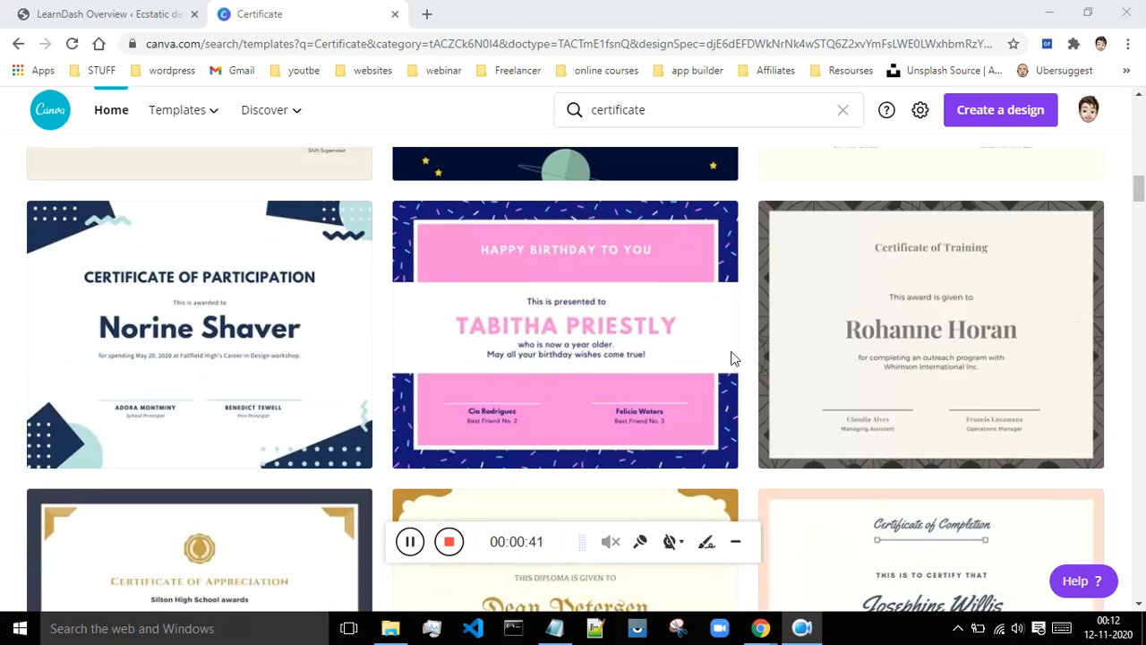
- Open the White Geometric Participation Certificate template as a design and close the old Certificate tab
{"action": "left_click", "coordinate": [220, 349]}
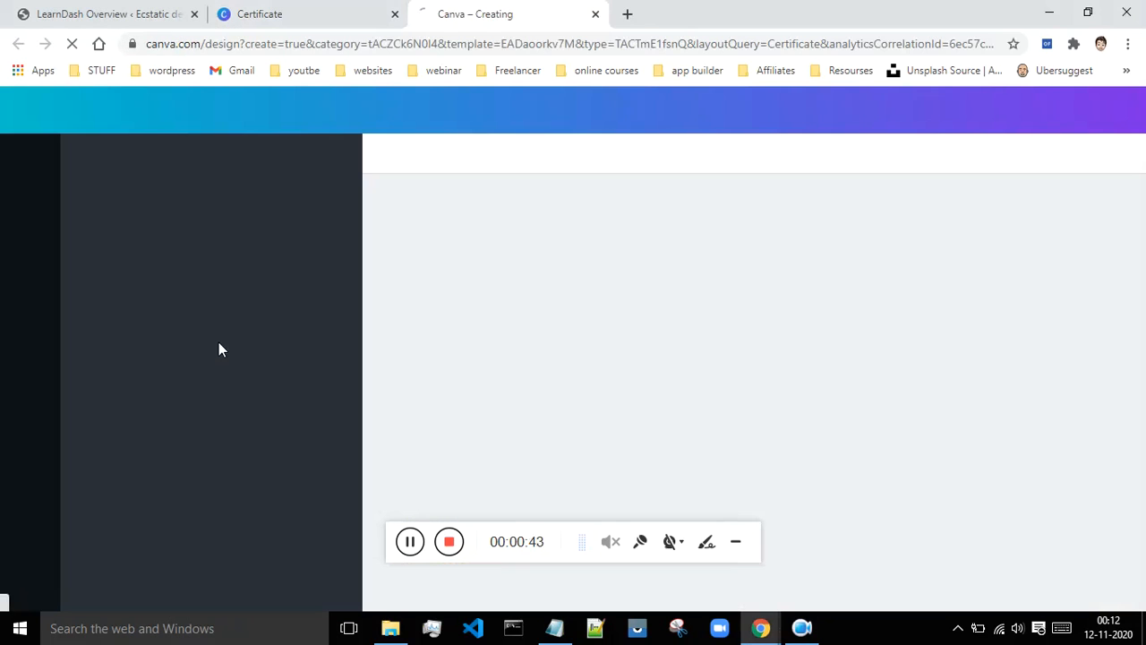
{"action": "left_click", "coordinate": [395, 13]}
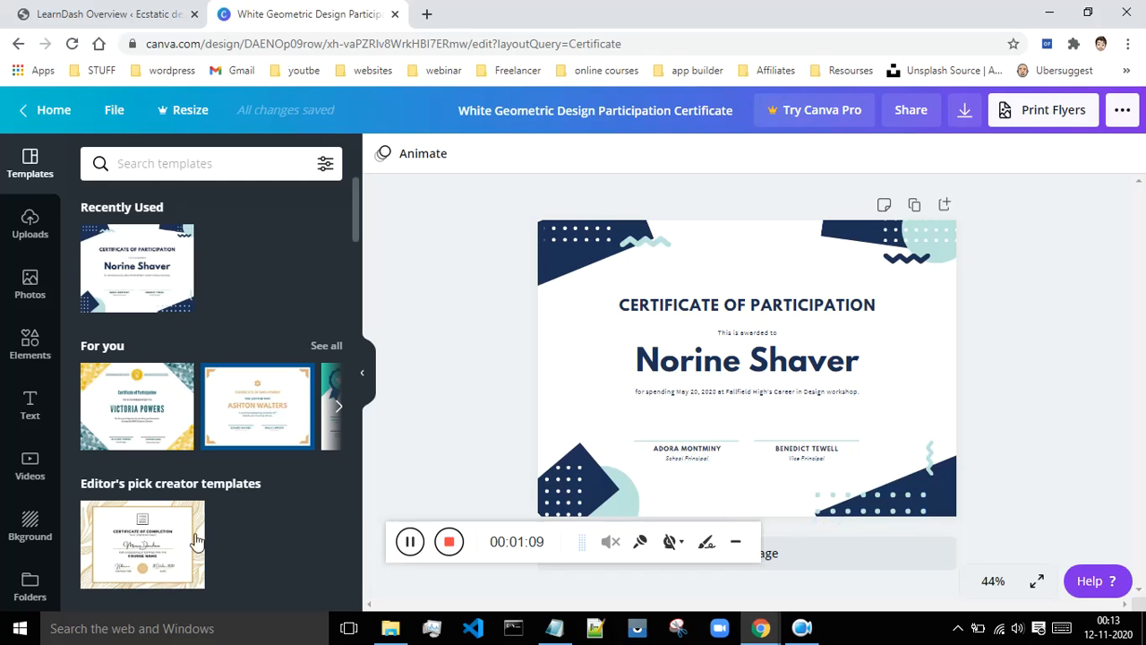
{"action": "left_click", "coordinate": [140, 541]}
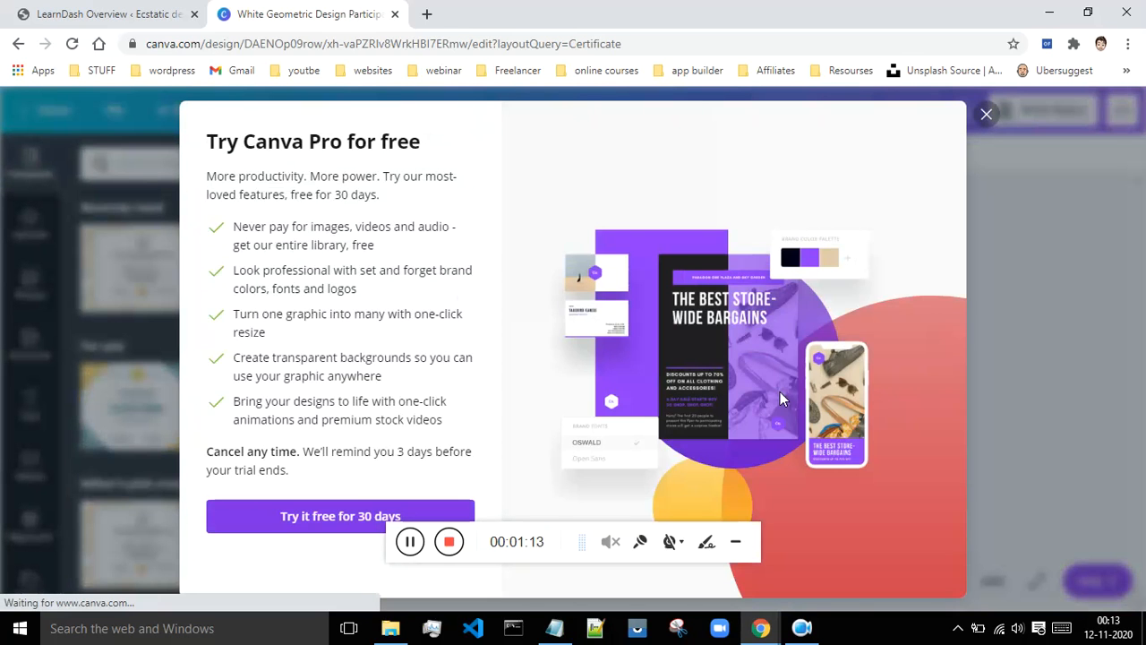
{"action": "left_click", "coordinate": [985, 118]}
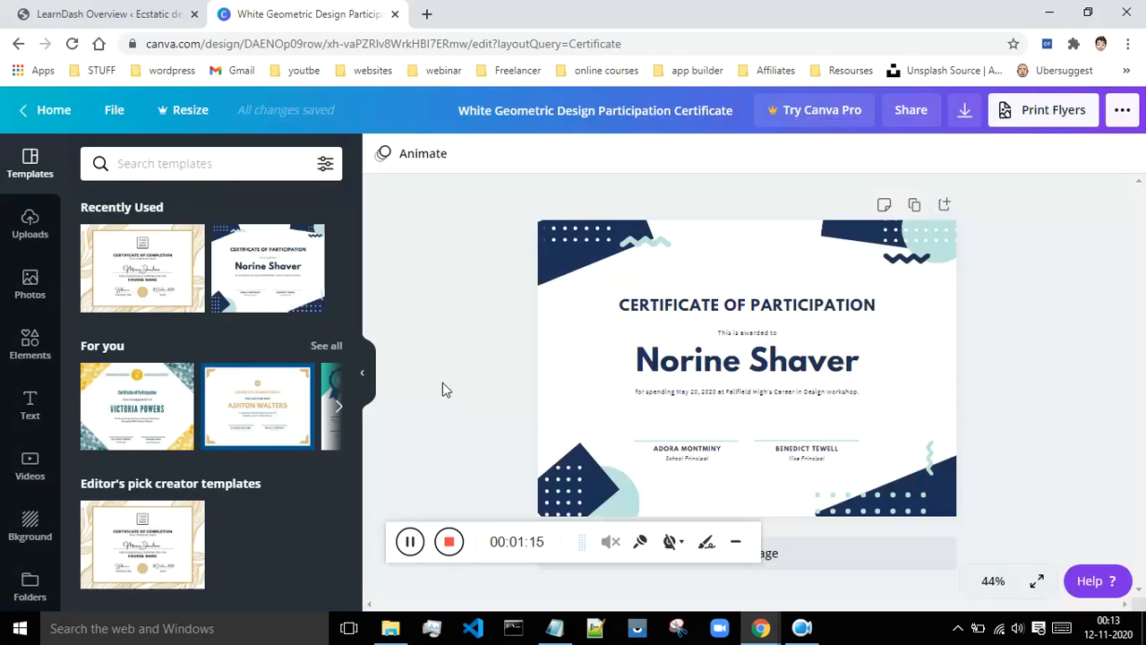
{"action": "left_click", "coordinate": [154, 543]}
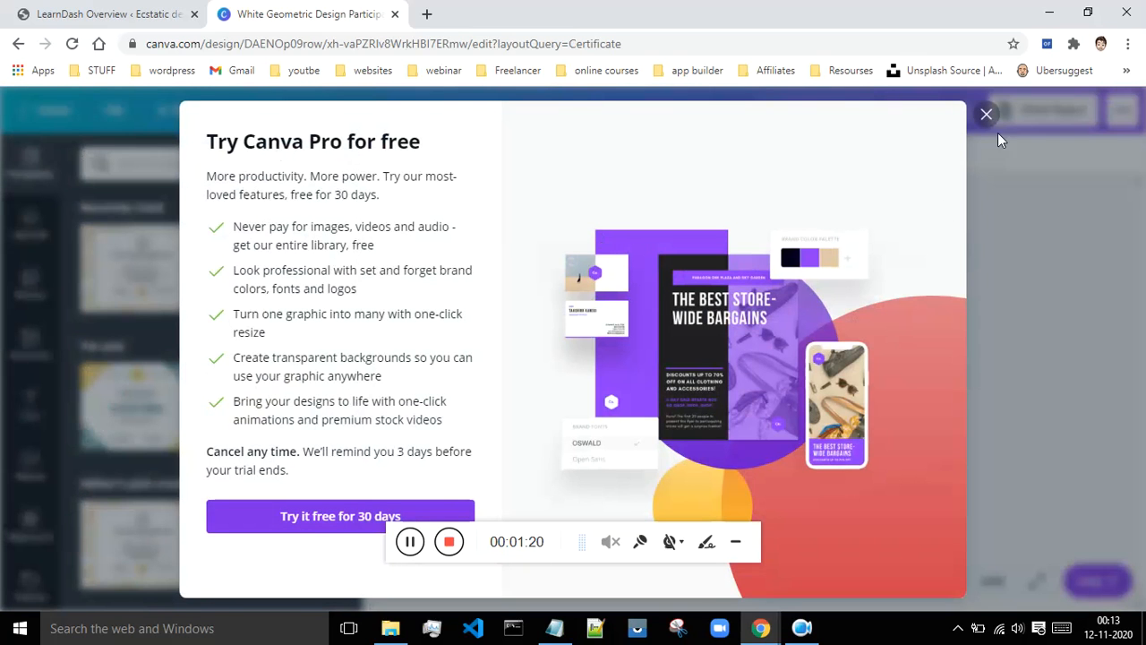
{"action": "left_click", "coordinate": [985, 115]}
{"action": "left_click", "coordinate": [145, 270]}
{"action": "left_click", "coordinate": [986, 115]}
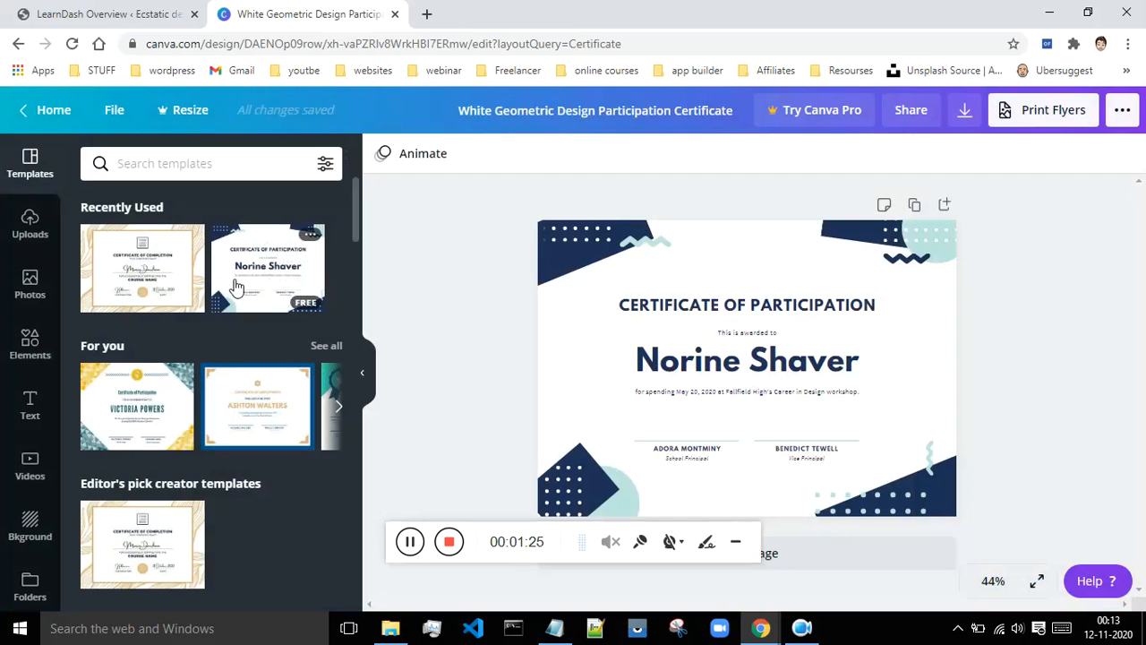
- Delete the sample recipient name from the certificate's main text block
{"action": "left_click", "coordinate": [777, 358]}
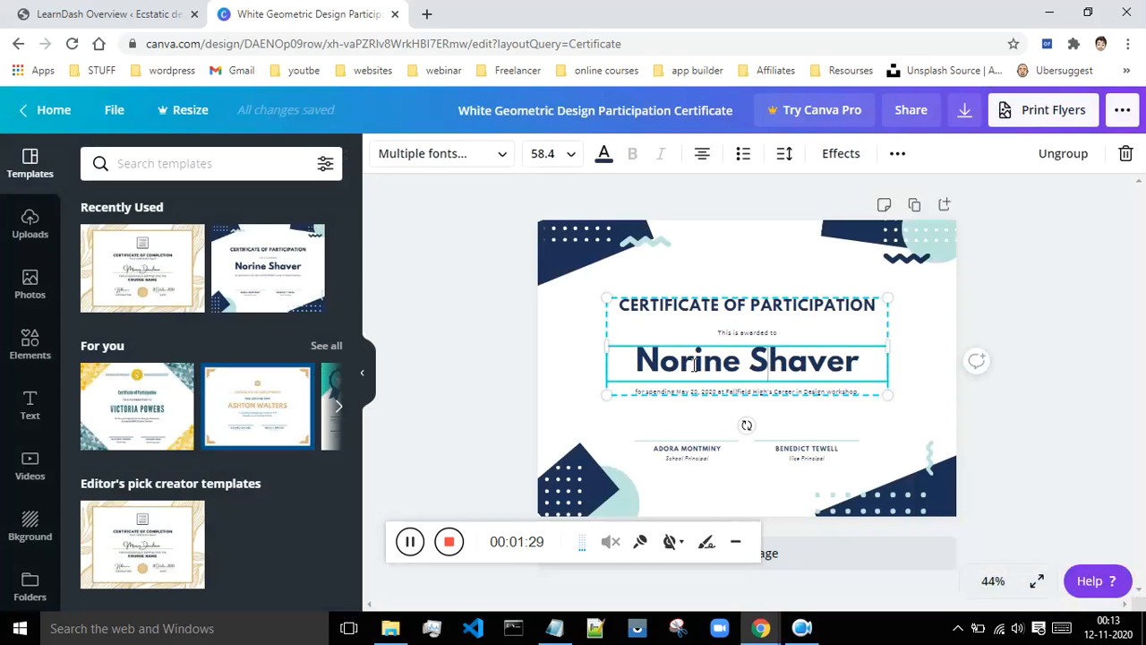
{"action": "left_click_drag", "start_coordinate": [633, 365], "coordinate": [856, 381]}
{"action": "key", "text": "BackSpace"}
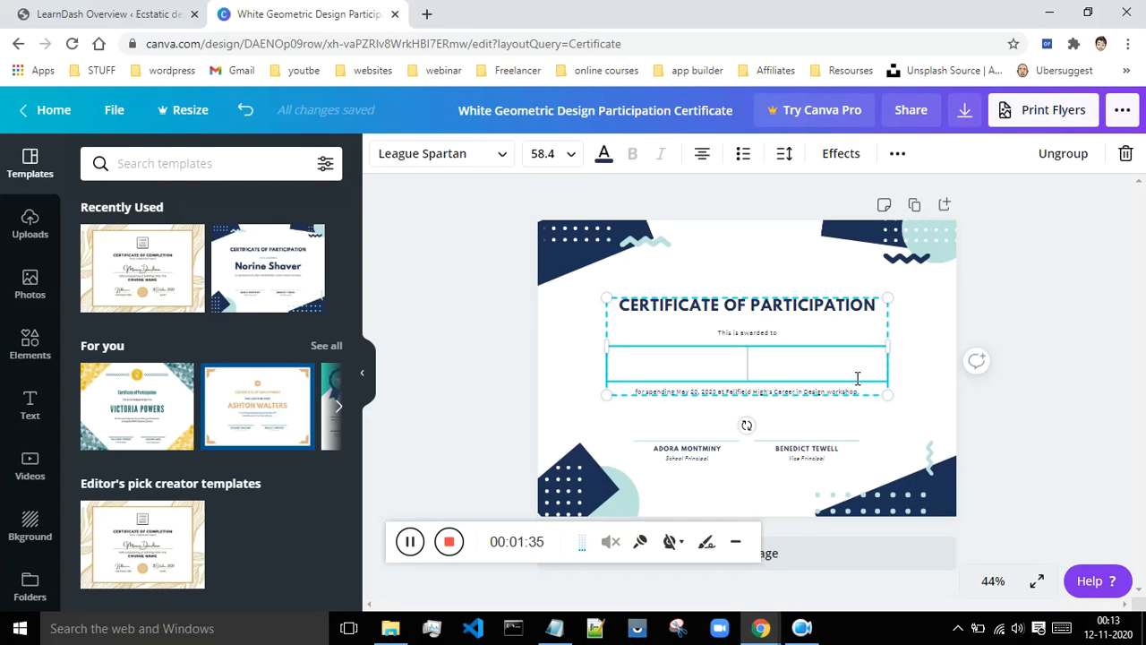
{"action": "left_click", "coordinate": [928, 341]}
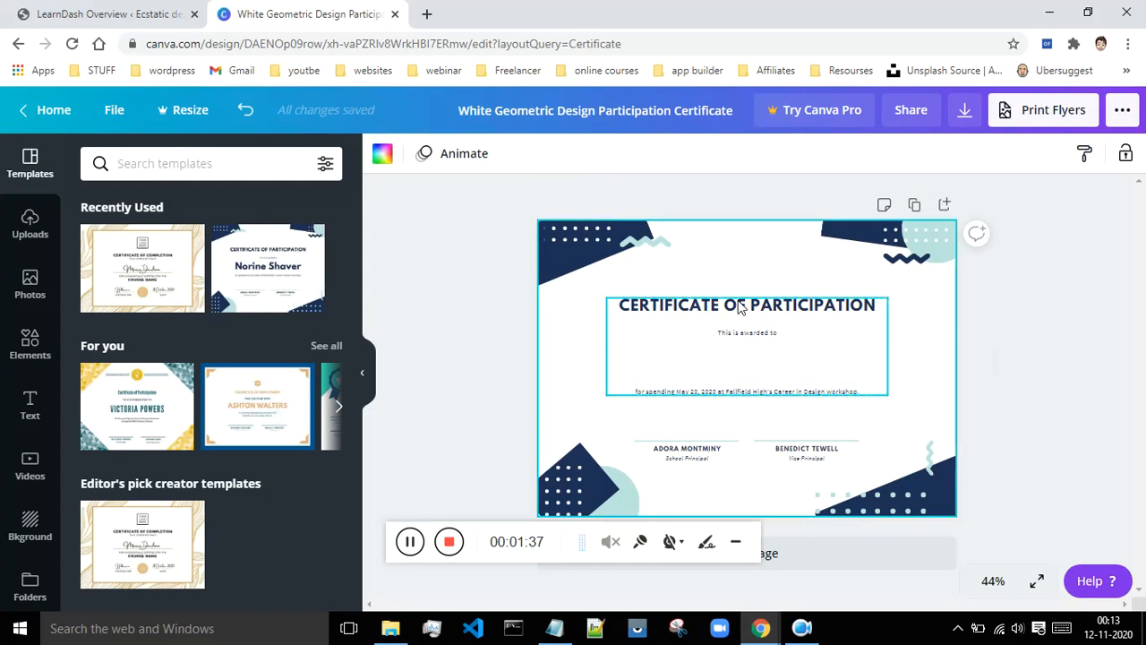
- Enlarge the main text block and shift it up and left to span the certificate
{"action": "left_click", "coordinate": [761, 315]}
{"action": "left_click_drag", "start_coordinate": [886, 396], "coordinate": [961, 454]}
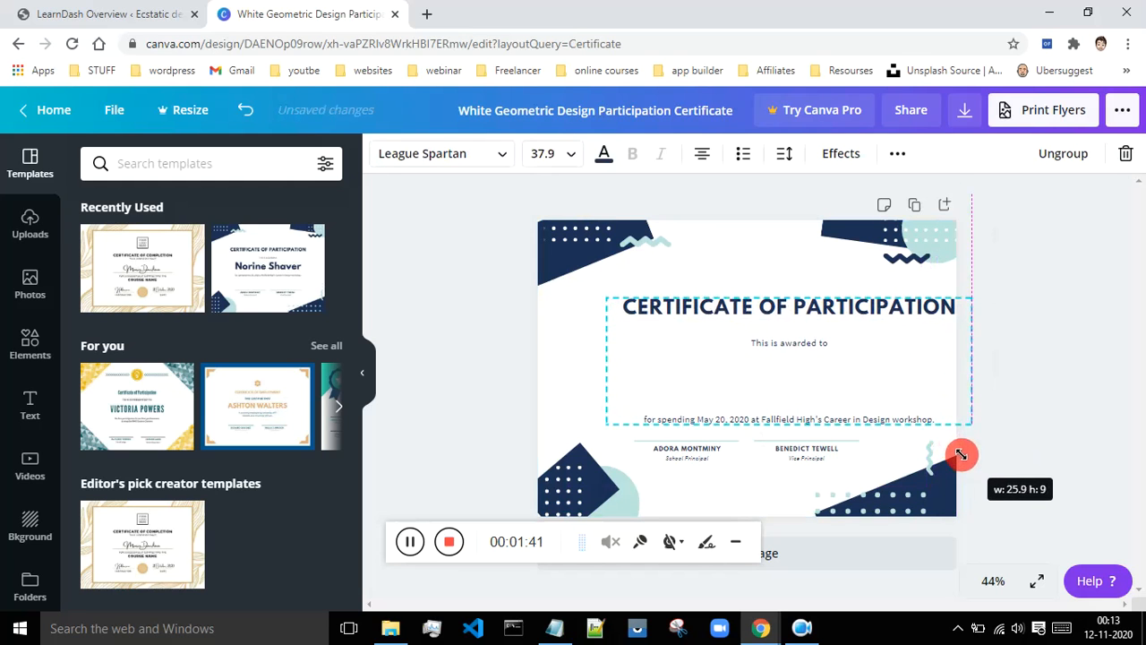
{"action": "left_click", "coordinate": [1070, 429]}
{"action": "left_click", "coordinate": [800, 329]}
{"action": "left_click_drag", "start_coordinate": [799, 329], "coordinate": [752, 309]}
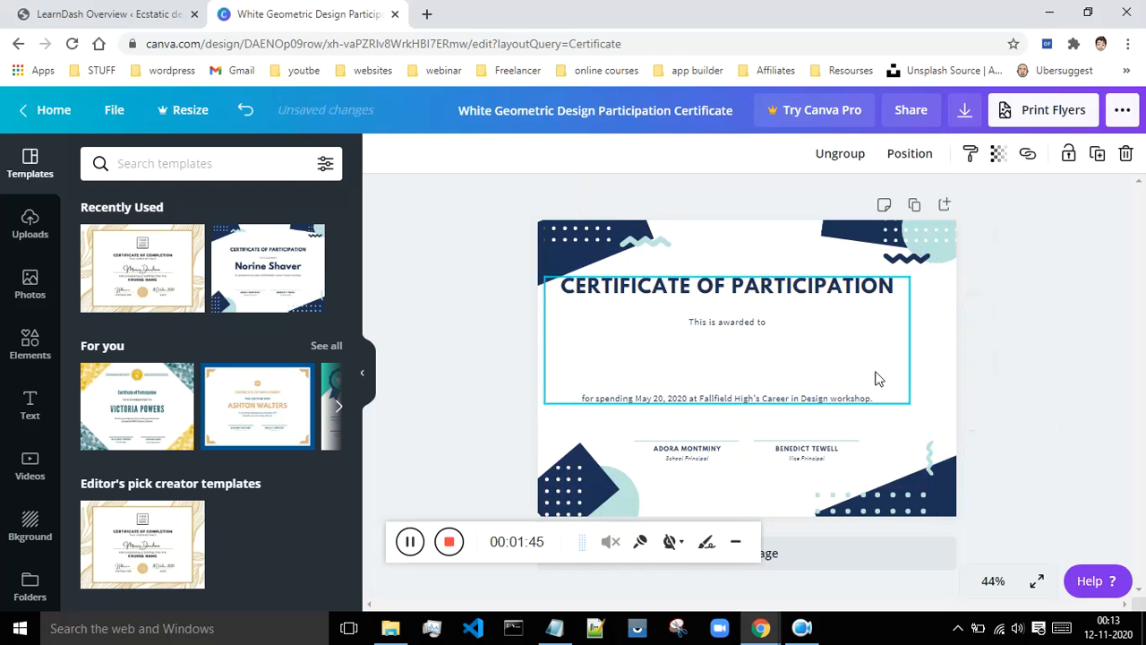
{"action": "left_click_drag", "start_coordinate": [910, 402], "coordinate": [940, 423]}
{"action": "left_click", "coordinate": [1015, 399]}
- Move the left and right signature blocks slightly lower on the page
{"action": "left_click", "coordinate": [703, 449]}
{"action": "left_click_drag", "start_coordinate": [702, 450], "coordinate": [707, 476]}
{"action": "left_click", "coordinate": [811, 453]}
{"action": "left_click_drag", "start_coordinate": [813, 469], "coordinate": [814, 495]}
{"action": "left_click", "coordinate": [1029, 408]}
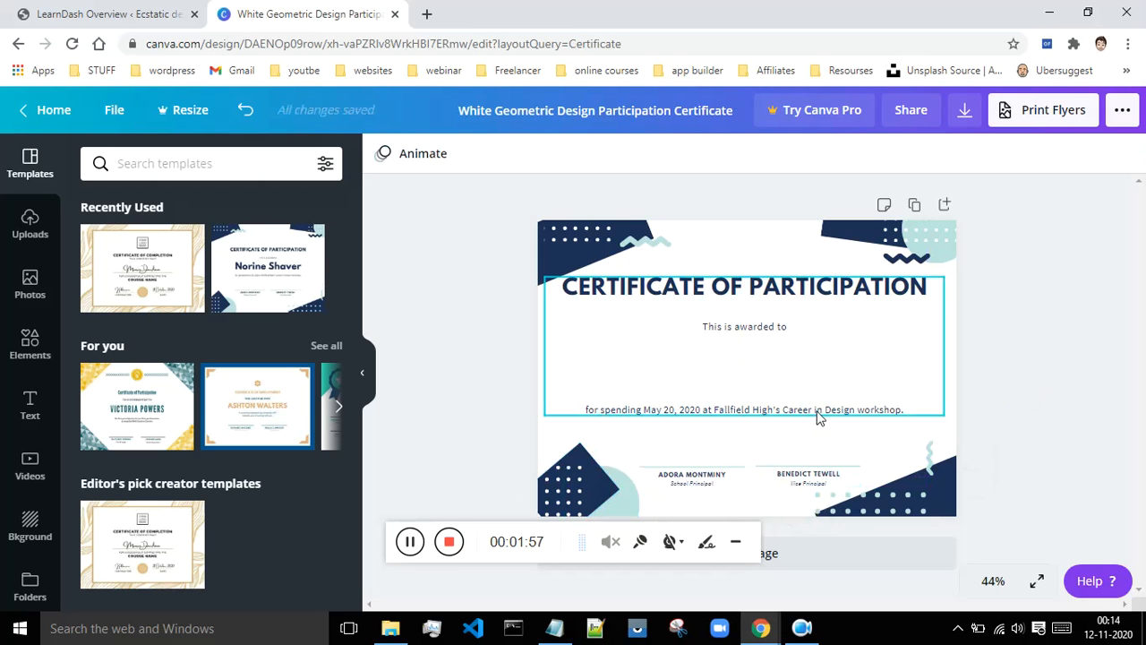
- Edit the footer description line so it reads 'FOR COMPLETING' instead of the workshop sentence
{"action": "left_click", "coordinate": [639, 410]}
{"action": "double_click", "coordinate": [639, 410]}
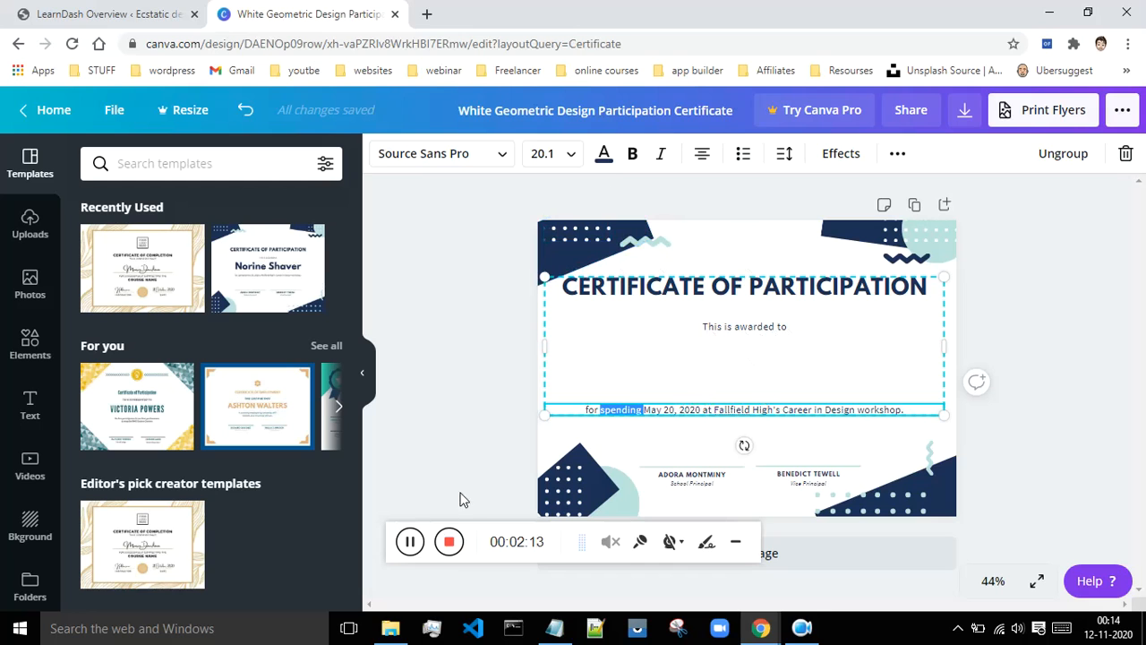
{"action": "left_click", "coordinate": [412, 546]}
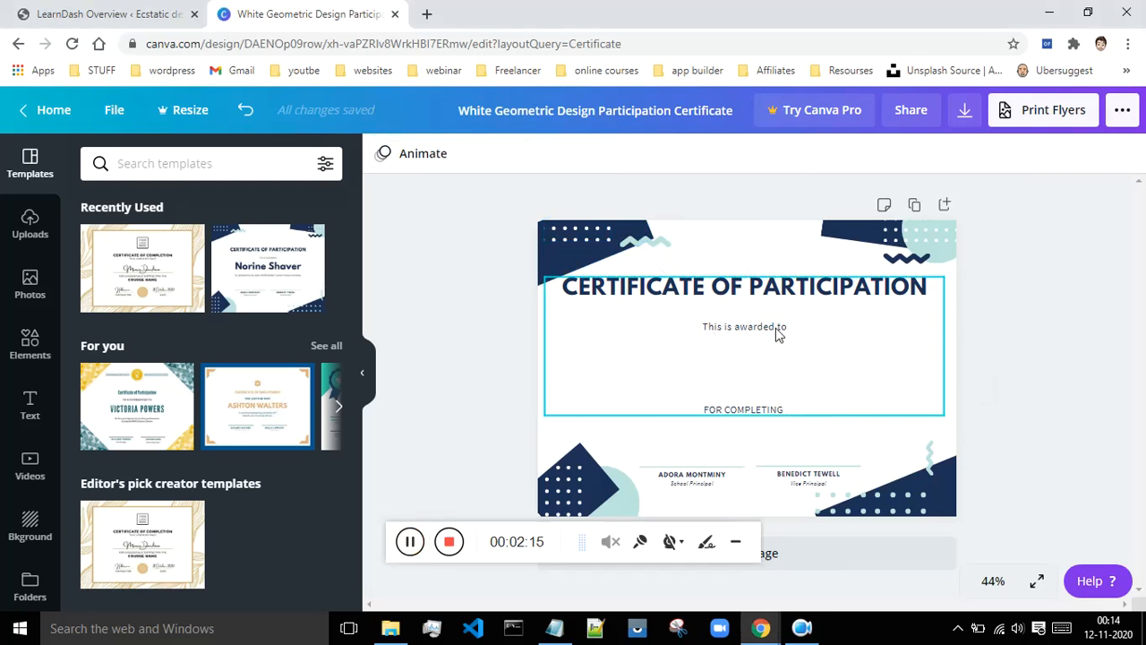
- Set the 'This is awarded to' line to font size 28
{"action": "left_click_drag", "start_coordinate": [786, 325], "coordinate": [700, 327]}
{"action": "left_click", "coordinate": [569, 160]}
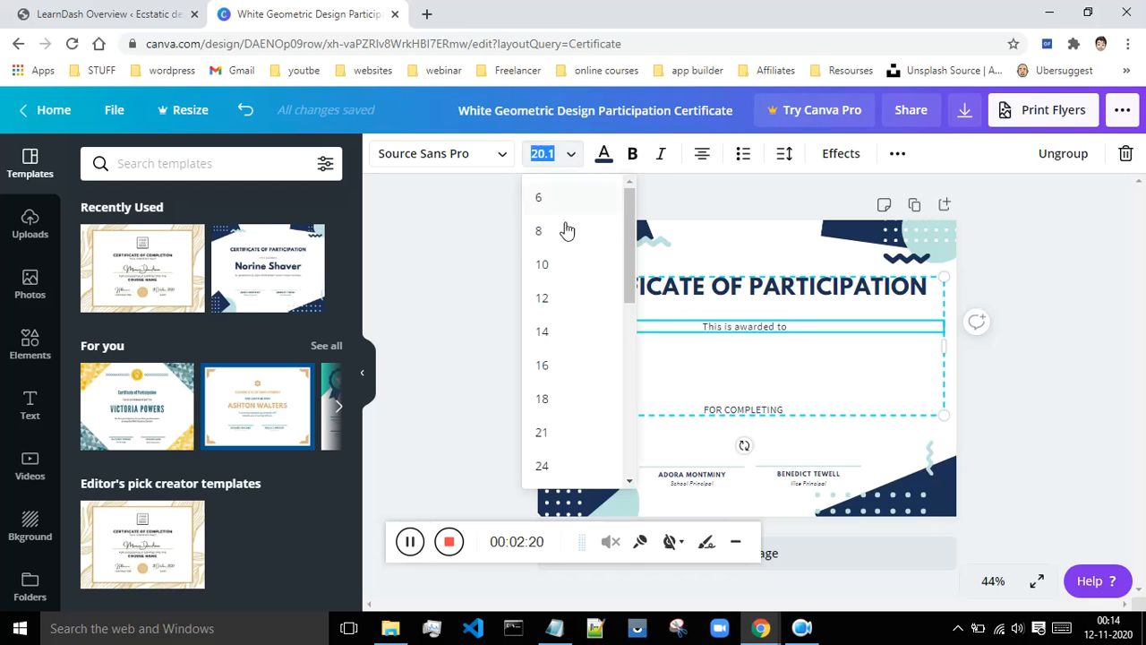
{"action": "scroll", "coordinate": [564, 335], "scroll_direction": "down", "scroll_amount": 1}
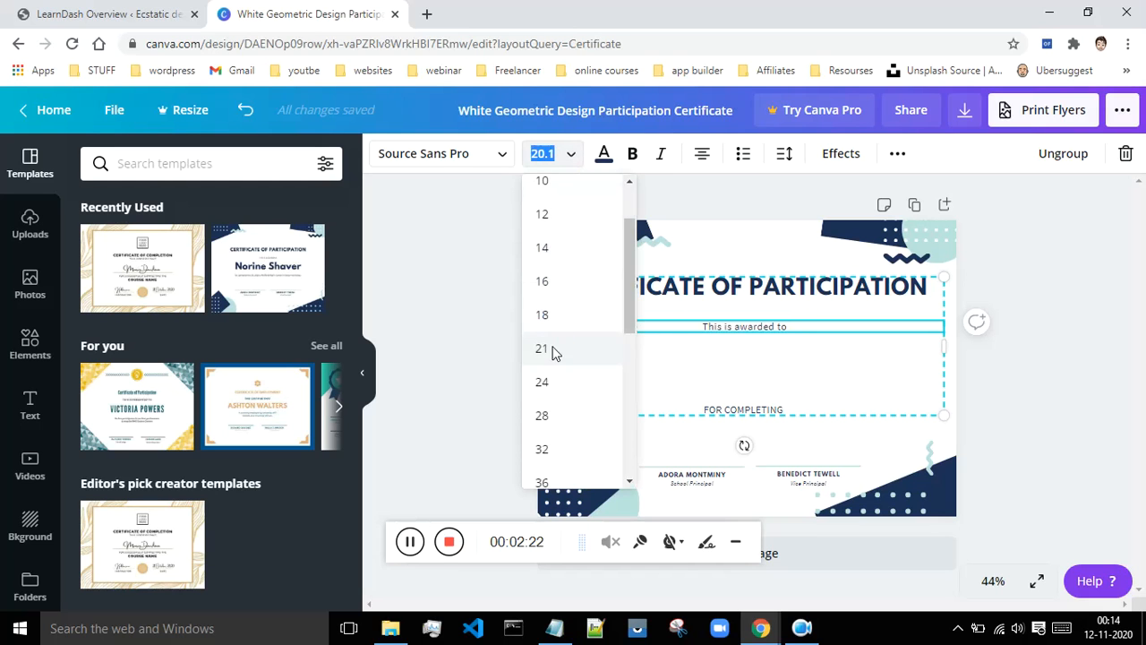
{"action": "left_click", "coordinate": [550, 347]}
{"action": "left_click", "coordinate": [550, 161]}
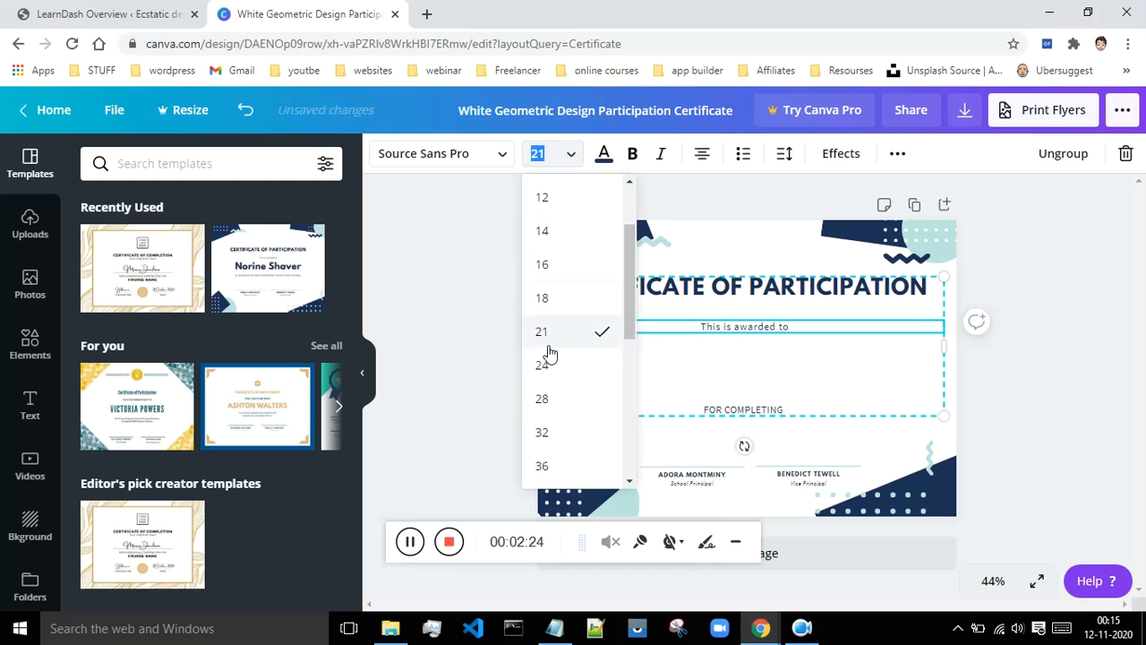
{"action": "left_click", "coordinate": [549, 403]}
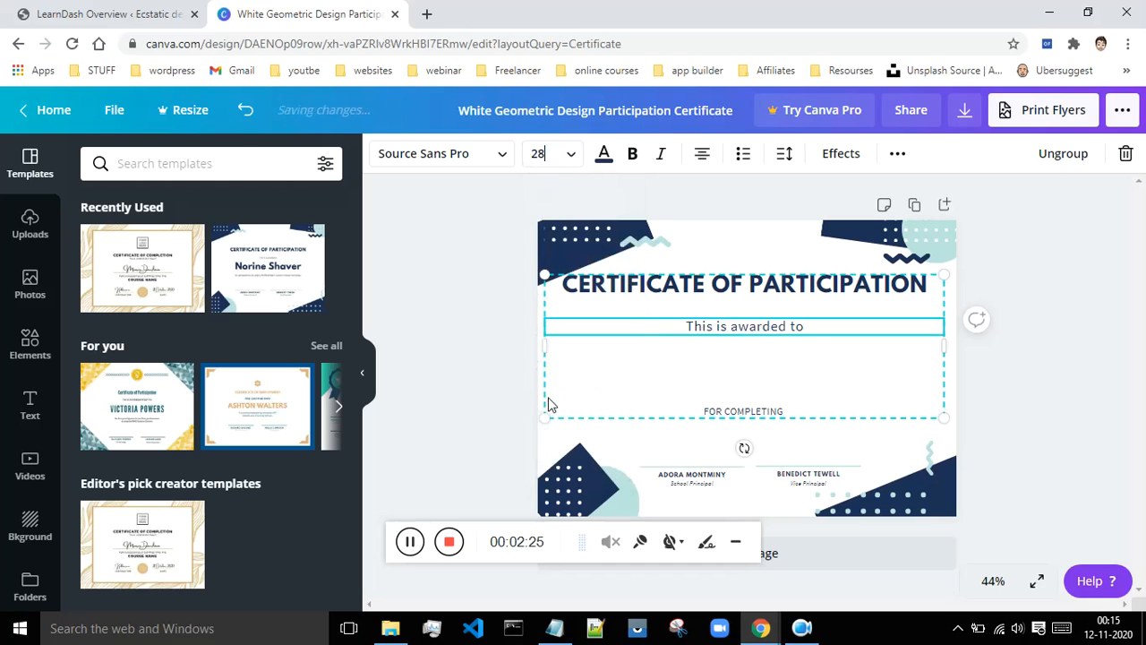
{"action": "left_click", "coordinate": [767, 411]}
- Set the 'FOR COMPLETING' line to font size 28
{"action": "left_click", "coordinate": [767, 415]}
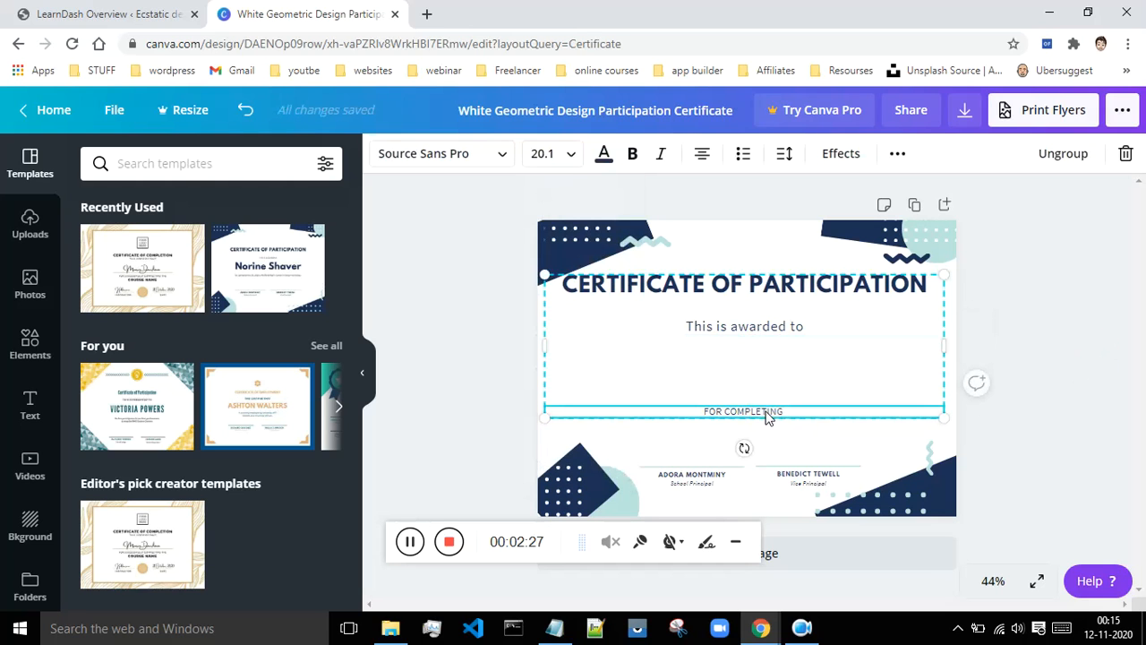
{"action": "double_click", "coordinate": [760, 411]}
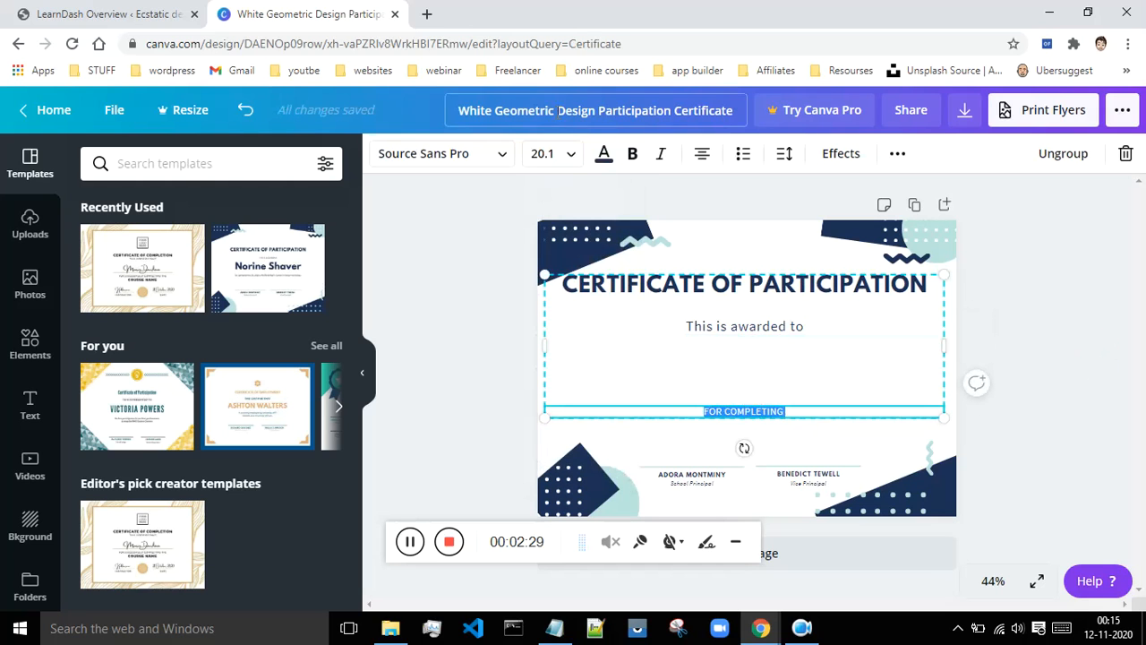
{"action": "left_click", "coordinate": [542, 153]}
{"action": "scroll", "coordinate": [569, 322], "scroll_direction": "down", "scroll_amount": 1}
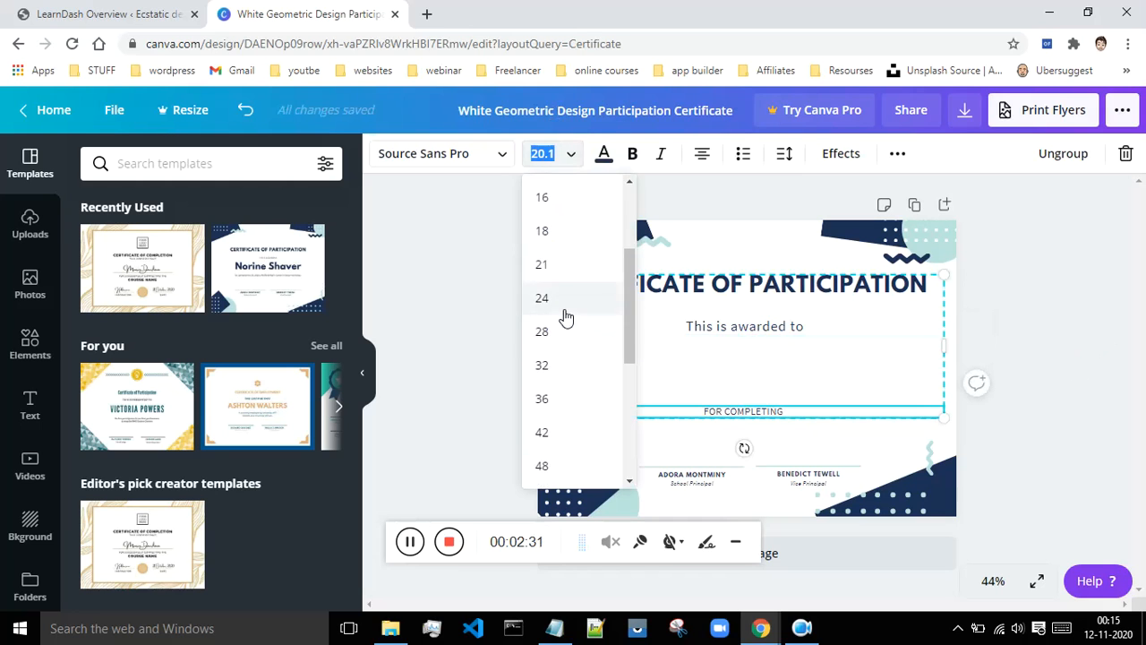
{"action": "scroll", "coordinate": [568, 319], "scroll_direction": "up", "scroll_amount": 1}
{"action": "scroll", "coordinate": [564, 324], "scroll_direction": "down", "scroll_amount": 1}
{"action": "left_click", "coordinate": [543, 331]}
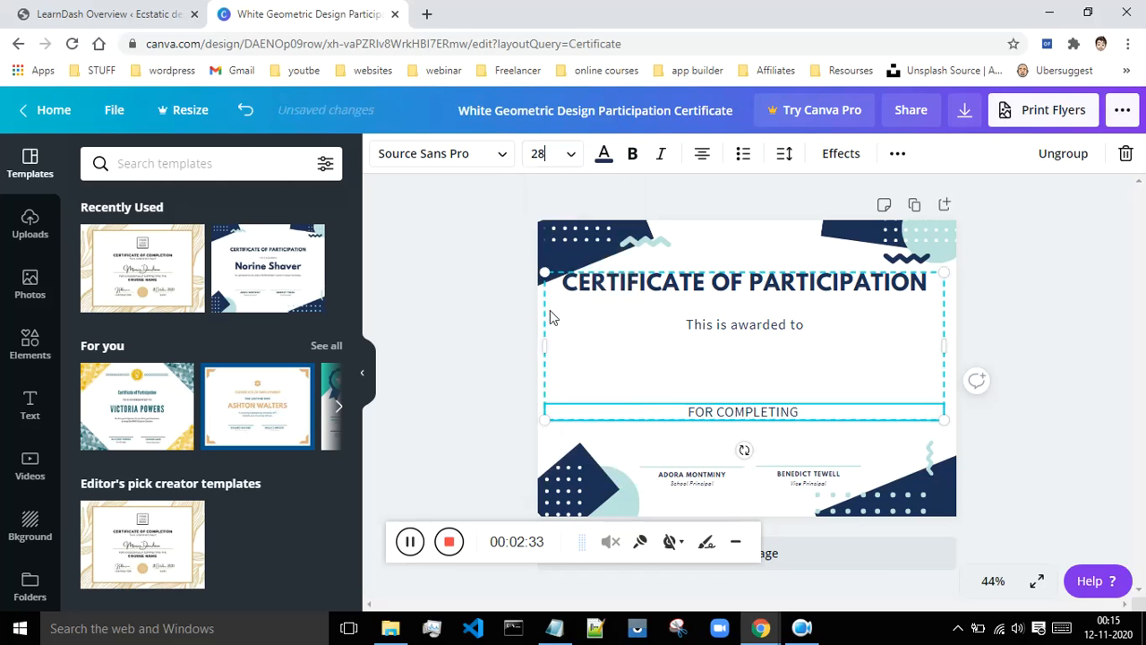
{"action": "left_click", "coordinate": [403, 311]}
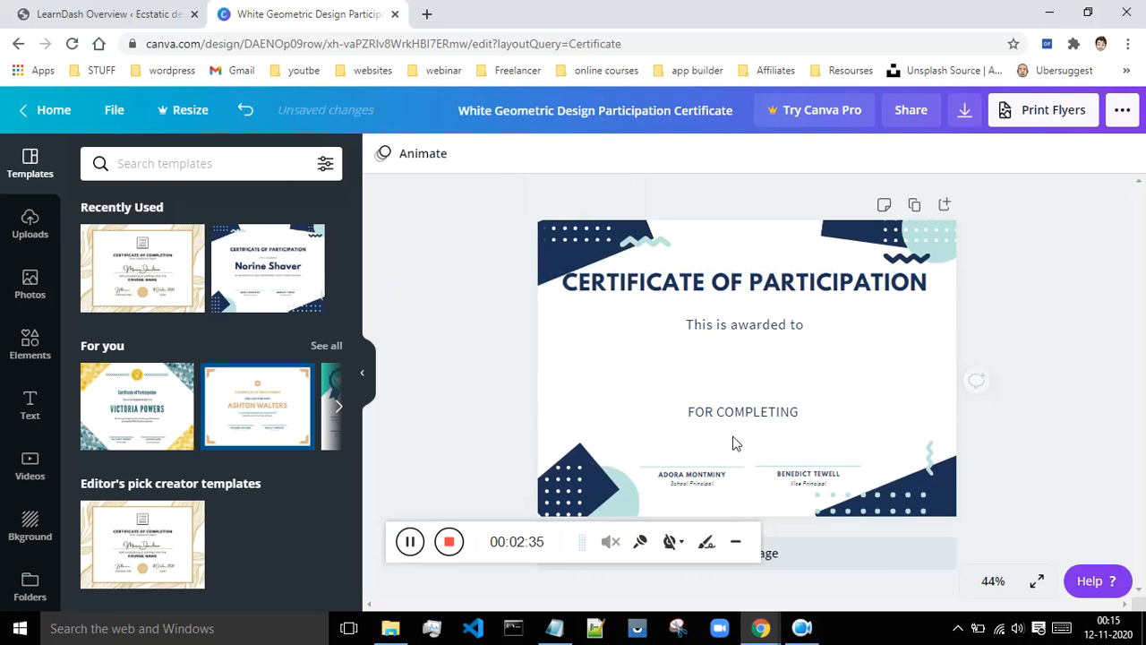
- Nudge the certificate text group slightly upward and reselect the FOR COMPLETING text
{"action": "mouse_move", "coordinate": [739, 417]}
{"action": "left_mouse_down"}
{"action": "mouse_move", "coordinate": [740, 397]}
{"action": "mouse_move", "coordinate": [738, 413]}
{"action": "left_mouse_up"}
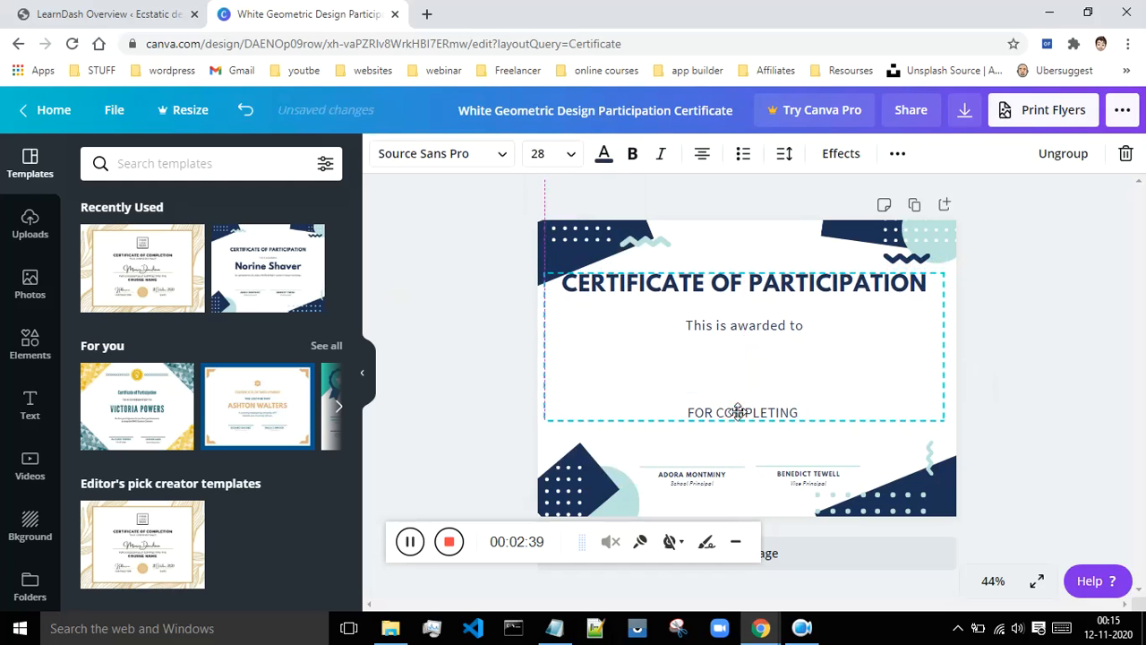
{"action": "left_click", "coordinate": [989, 402]}
{"action": "left_click", "coordinate": [758, 416]}
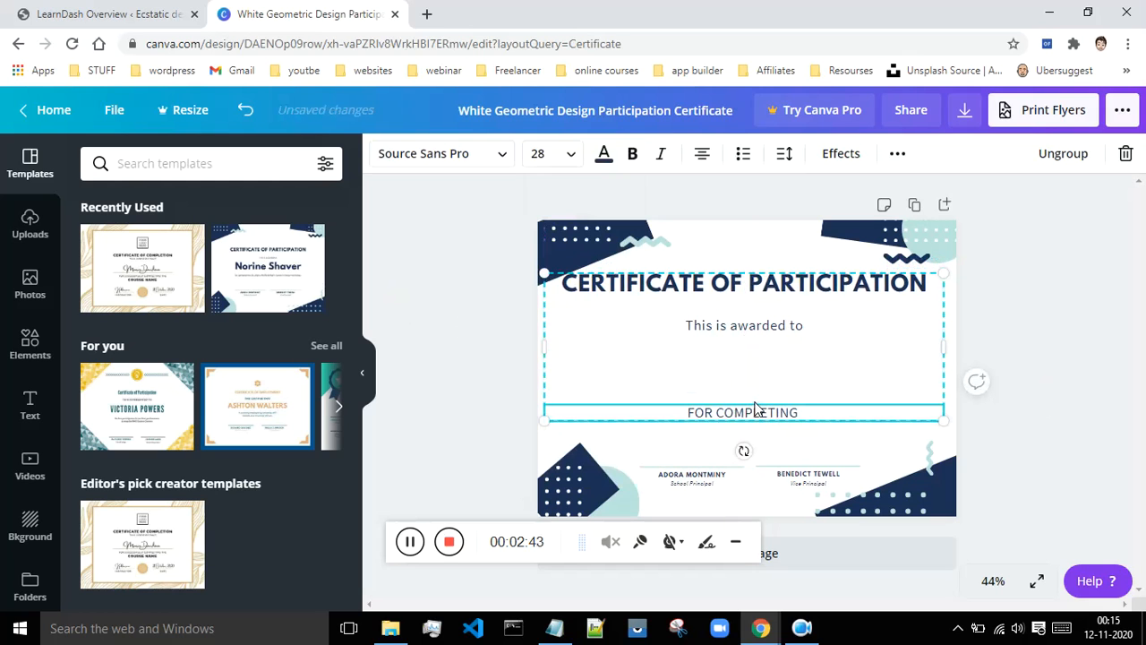
{"action": "double_click", "coordinate": [754, 409]}
{"action": "left_click", "coordinate": [754, 409]}
- Delete the FOR COMPLETING text, then undo to restore it
{"action": "left_click", "coordinate": [804, 412]}
{"action": "left_click_drag", "start_coordinate": [804, 412], "coordinate": [677, 410]}
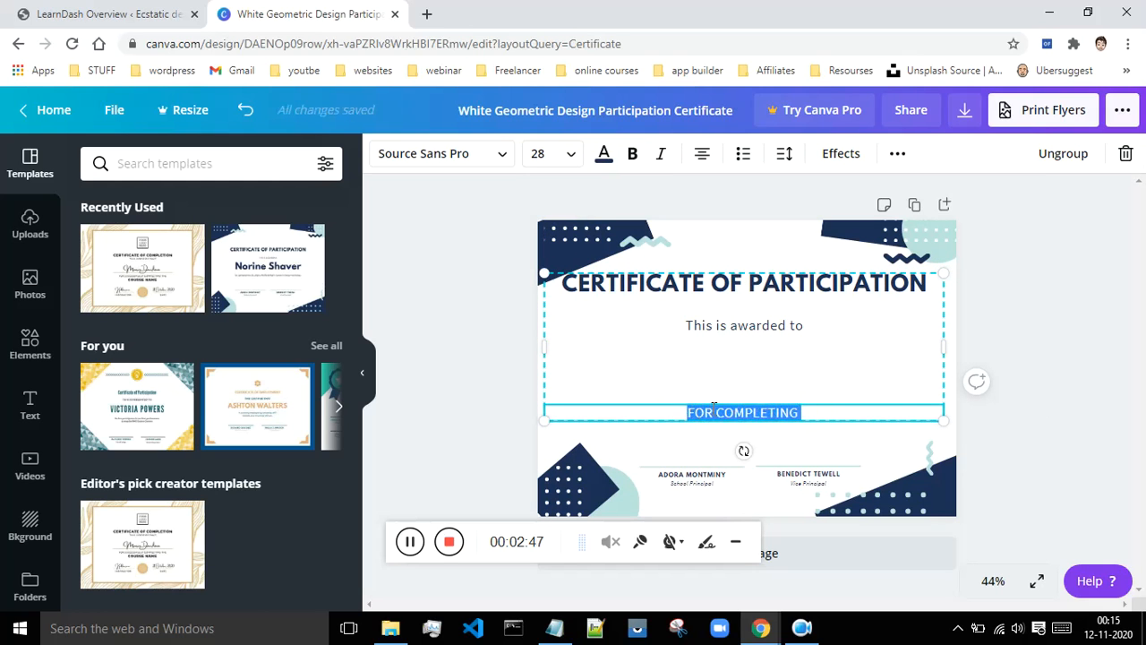
{"action": "key", "text": "BackSpace"}
{"action": "left_click", "coordinate": [749, 376]}
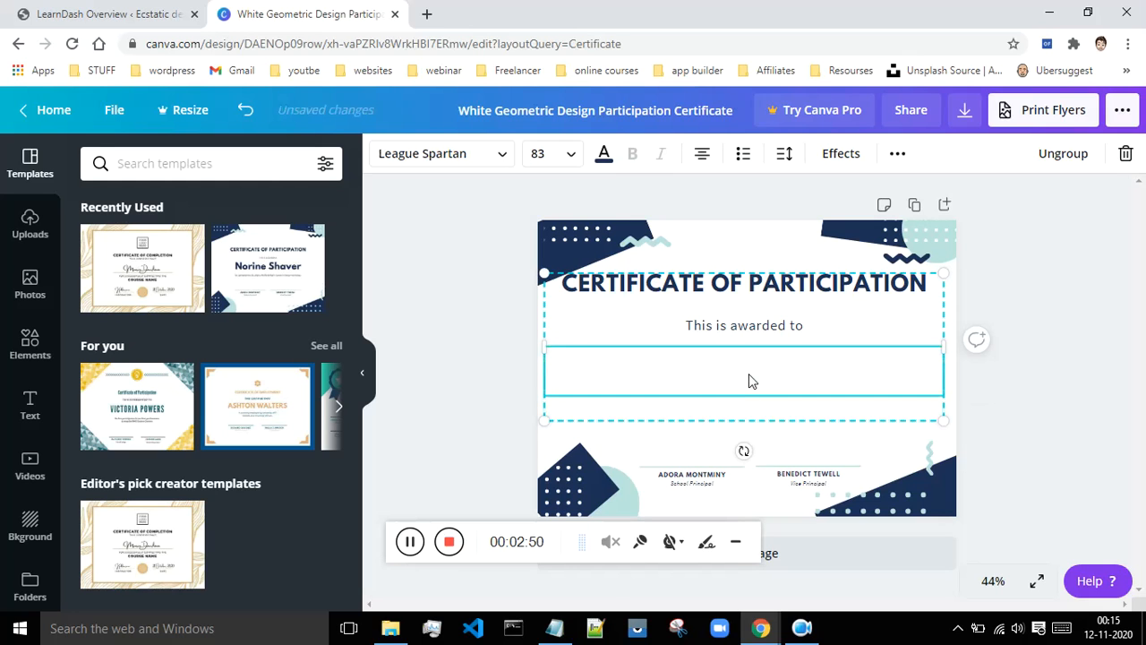
{"action": "key", "text": "ctrl+z"}
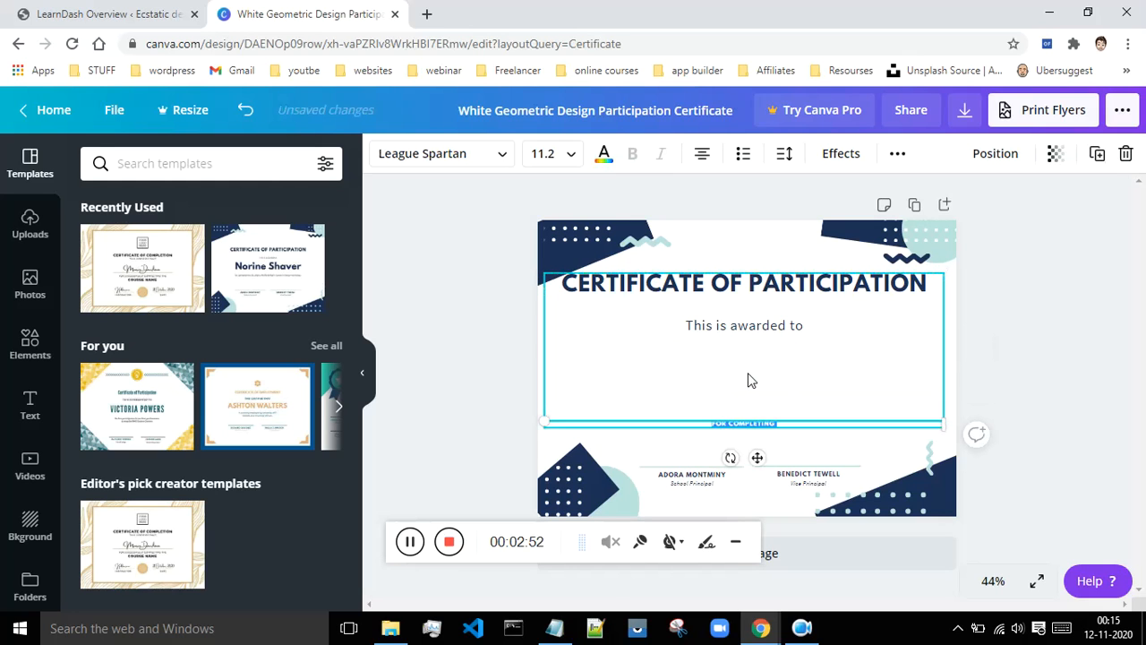
{"action": "left_click", "coordinate": [244, 109]}
{"action": "left_click", "coordinate": [244, 109]}
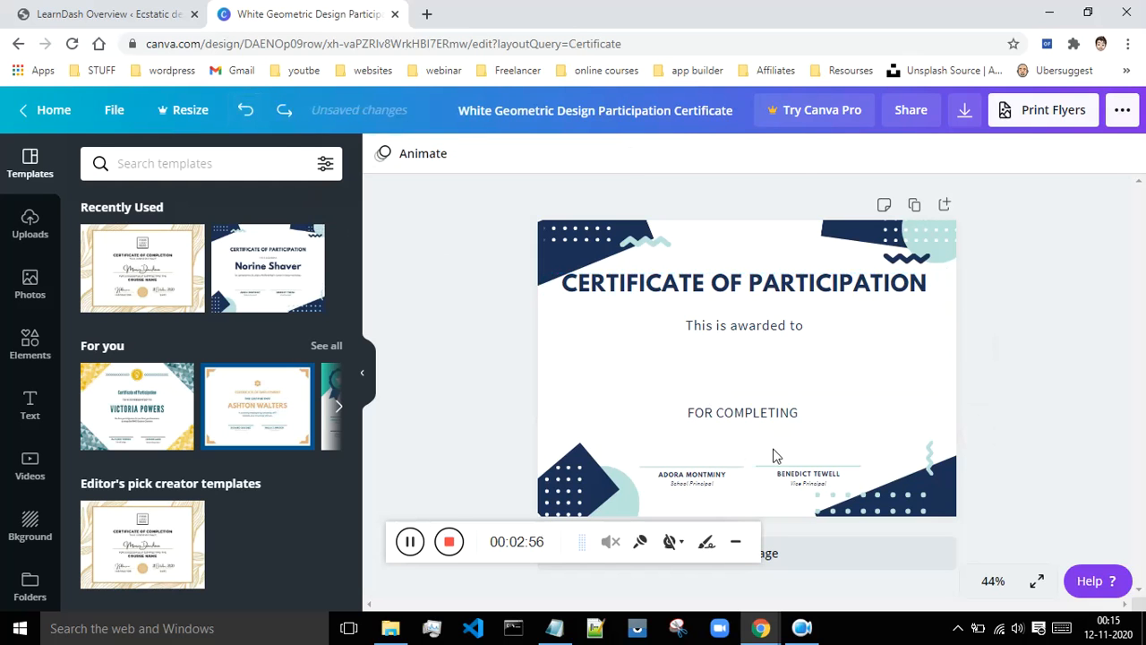
- Shrink the certificate text group into a compact, centred block
{"action": "left_click", "coordinate": [731, 419]}
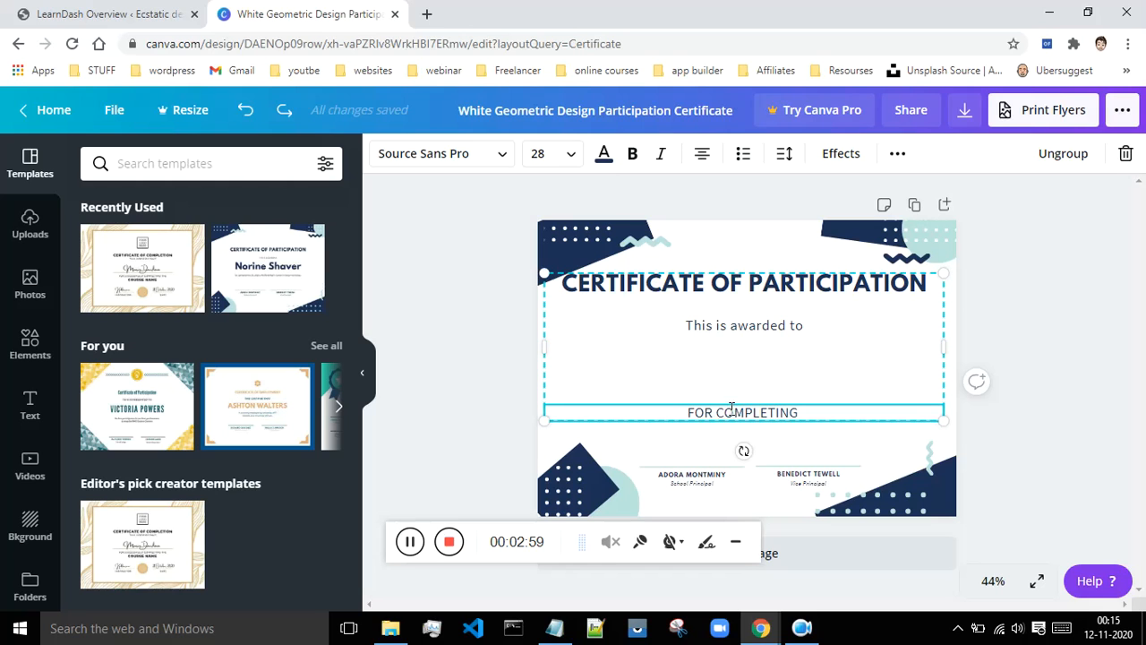
{"action": "left_click", "coordinate": [417, 548]}
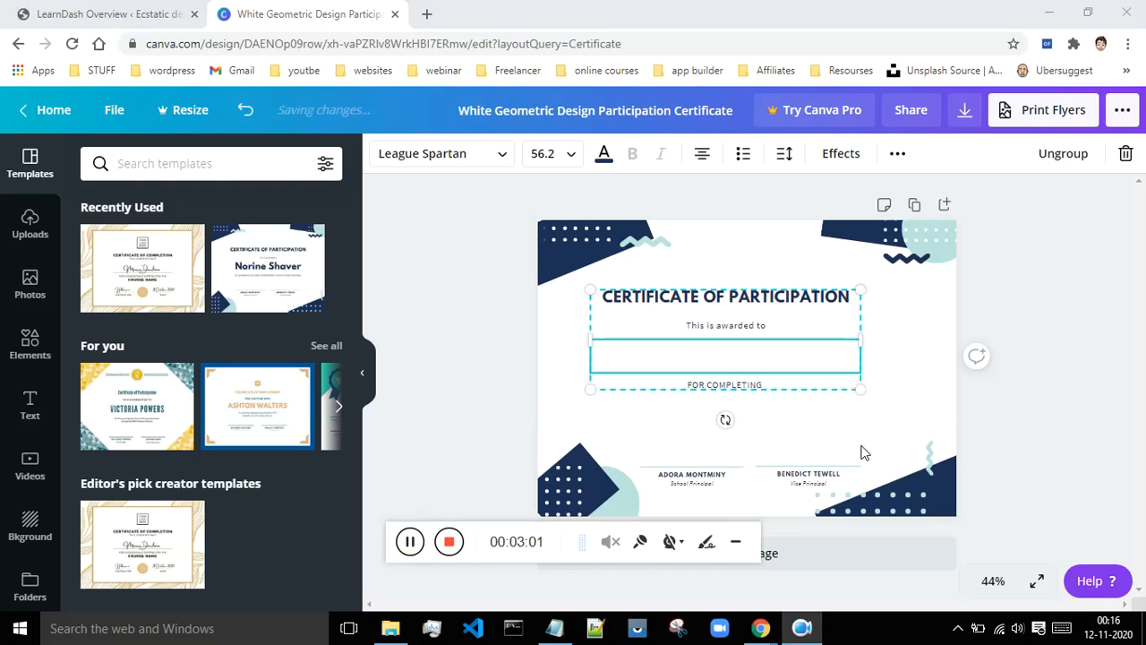
{"action": "left_click_drag", "start_coordinate": [861, 388], "coordinate": [892, 417]}
{"action": "left_click", "coordinate": [1125, 345]}
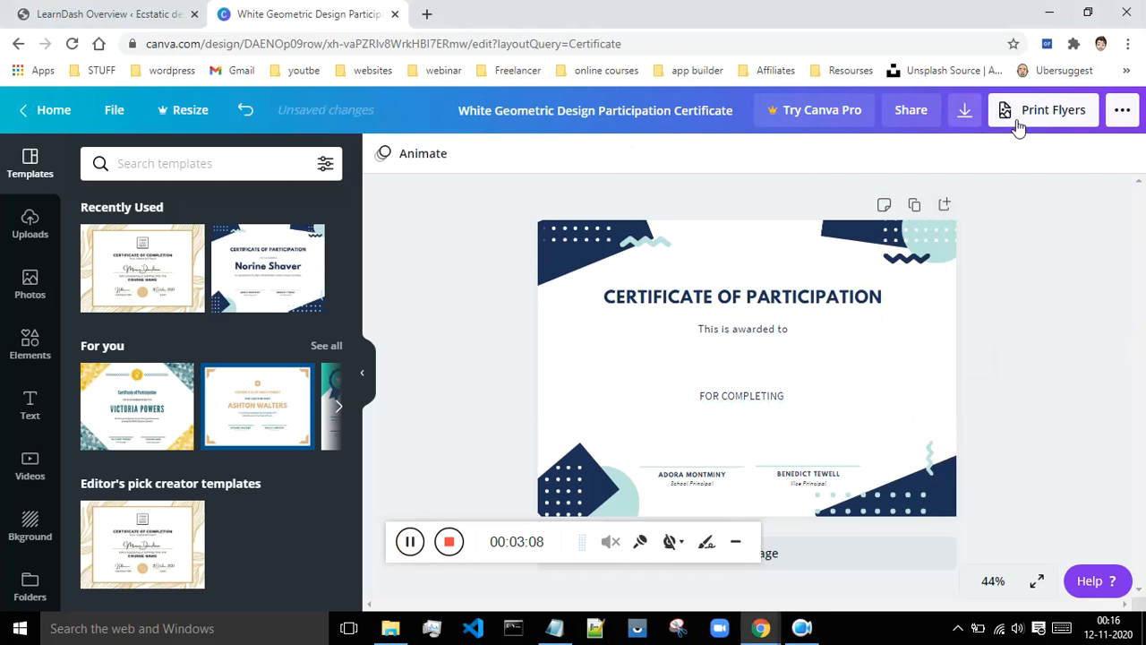
- Download the certificate as a JPG and close the print promotion dialog
{"action": "left_click", "coordinate": [1049, 120]}
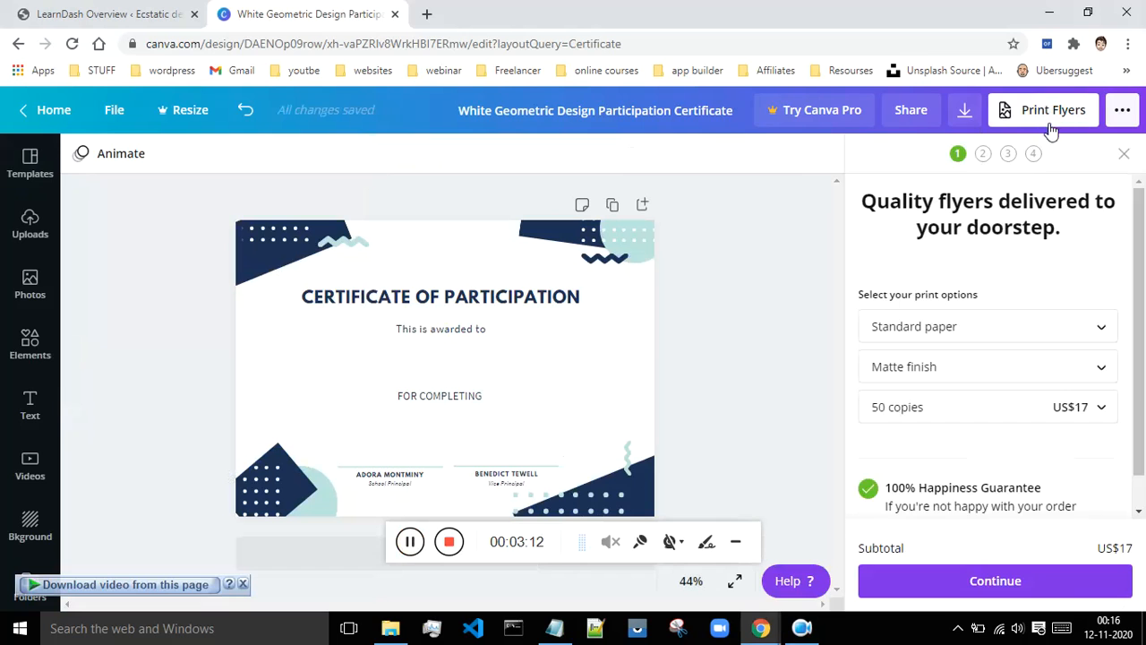
{"action": "left_click", "coordinate": [965, 111]}
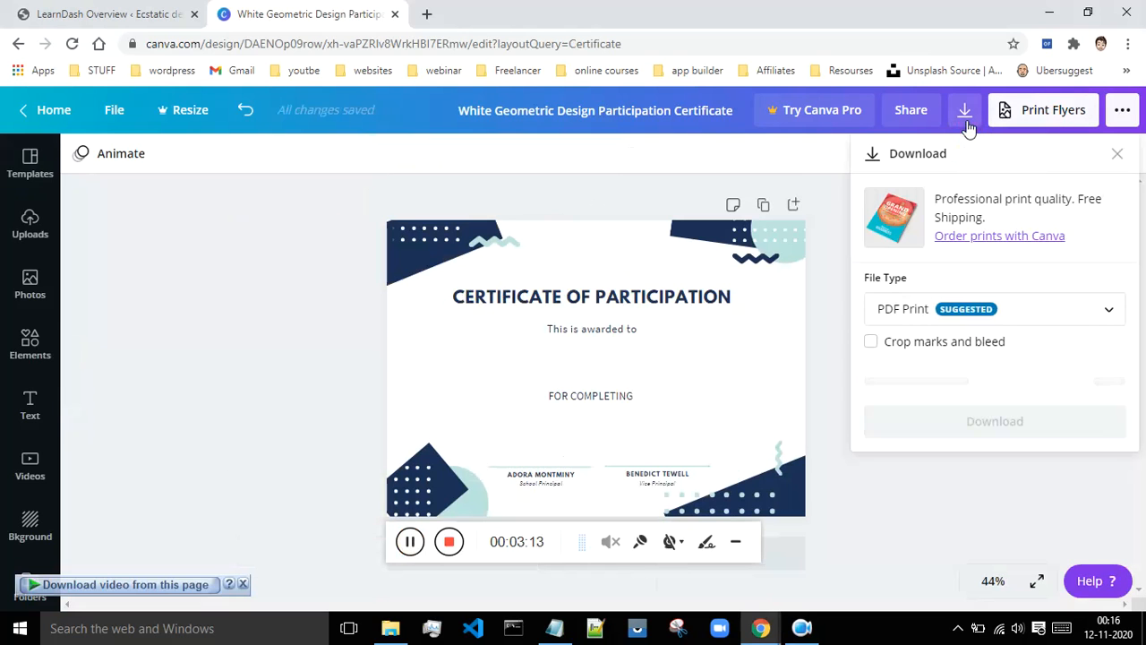
{"action": "left_click", "coordinate": [961, 314]}
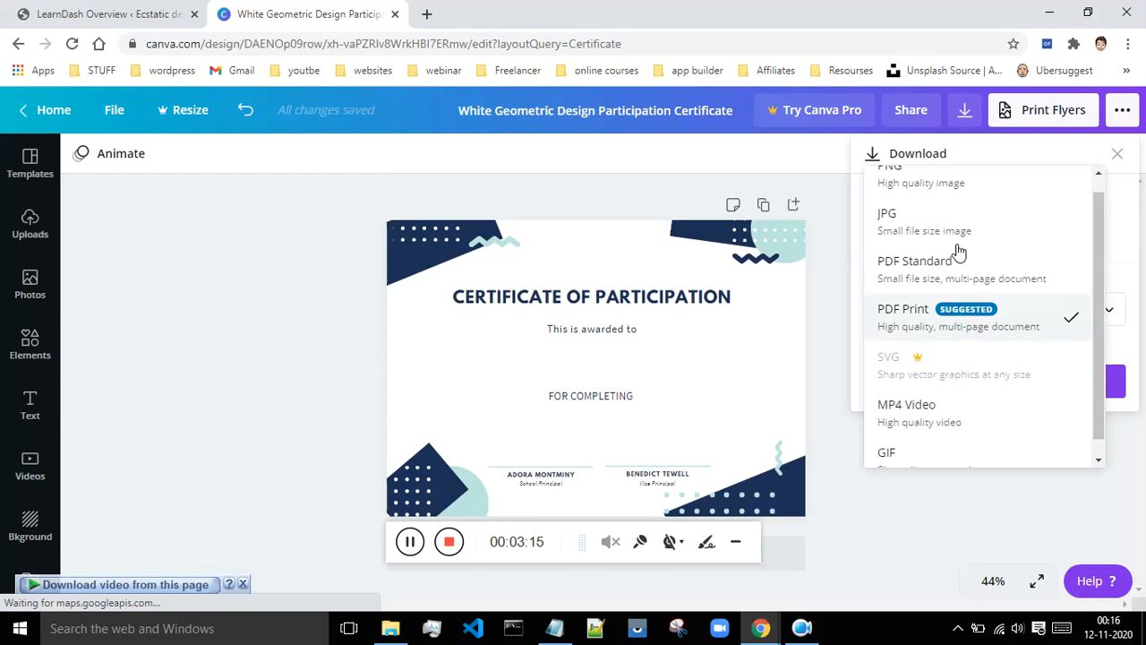
{"action": "scroll", "coordinate": [959, 238], "scroll_direction": "up", "scroll_amount": 1}
{"action": "left_click", "coordinate": [924, 250]}
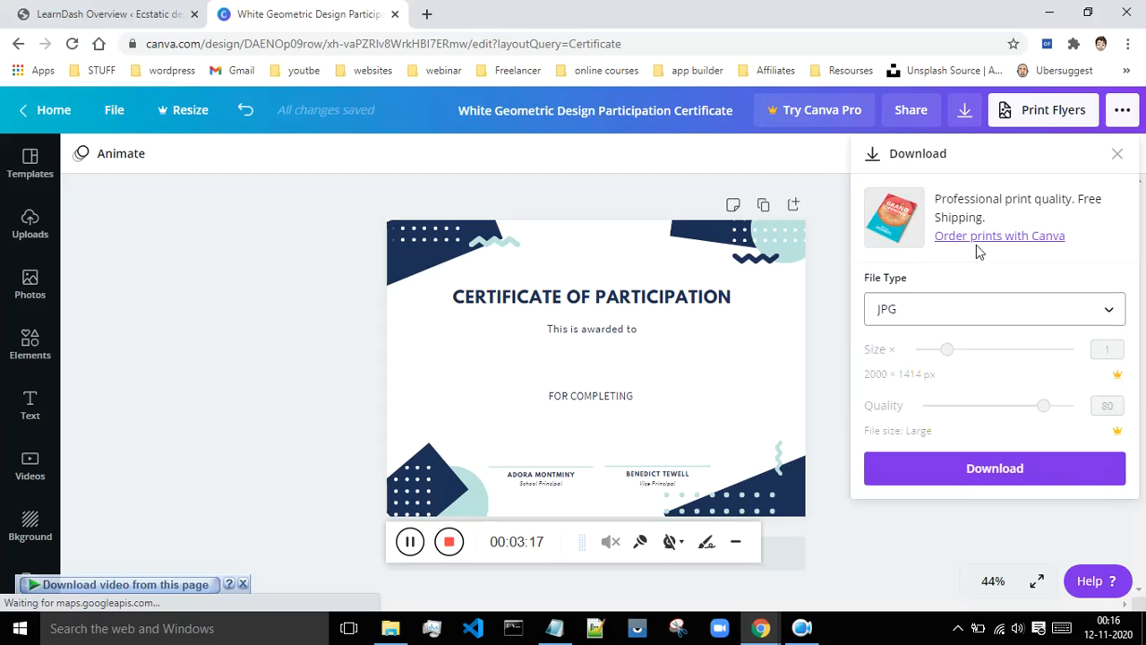
{"action": "left_click", "coordinate": [983, 472]}
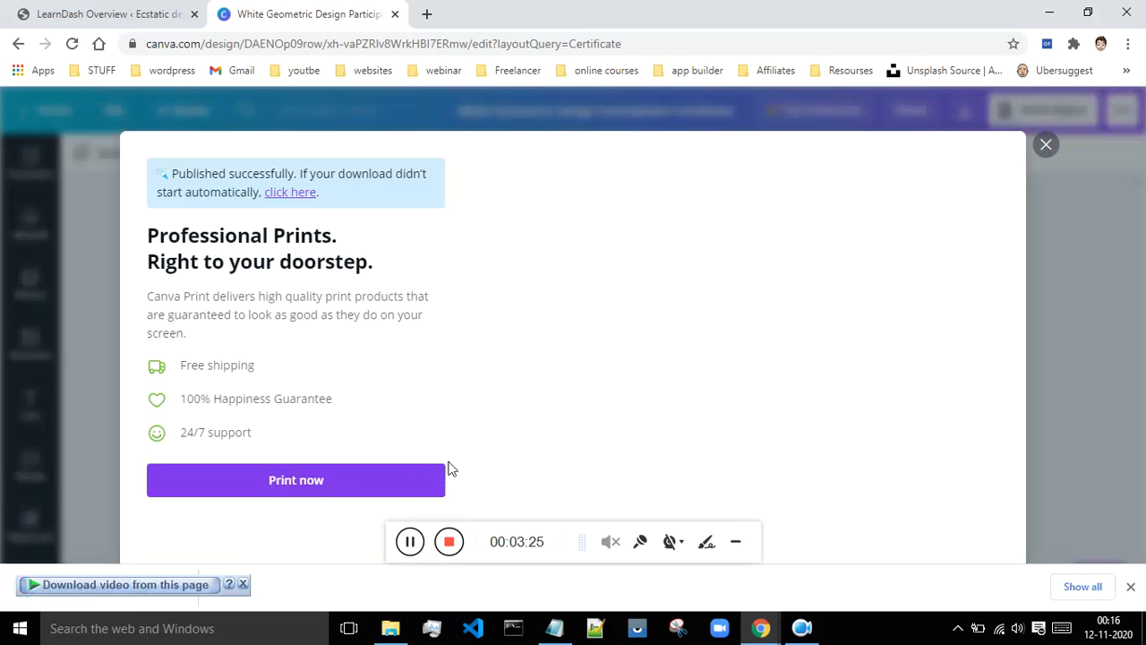
{"action": "left_click", "coordinate": [1061, 204]}
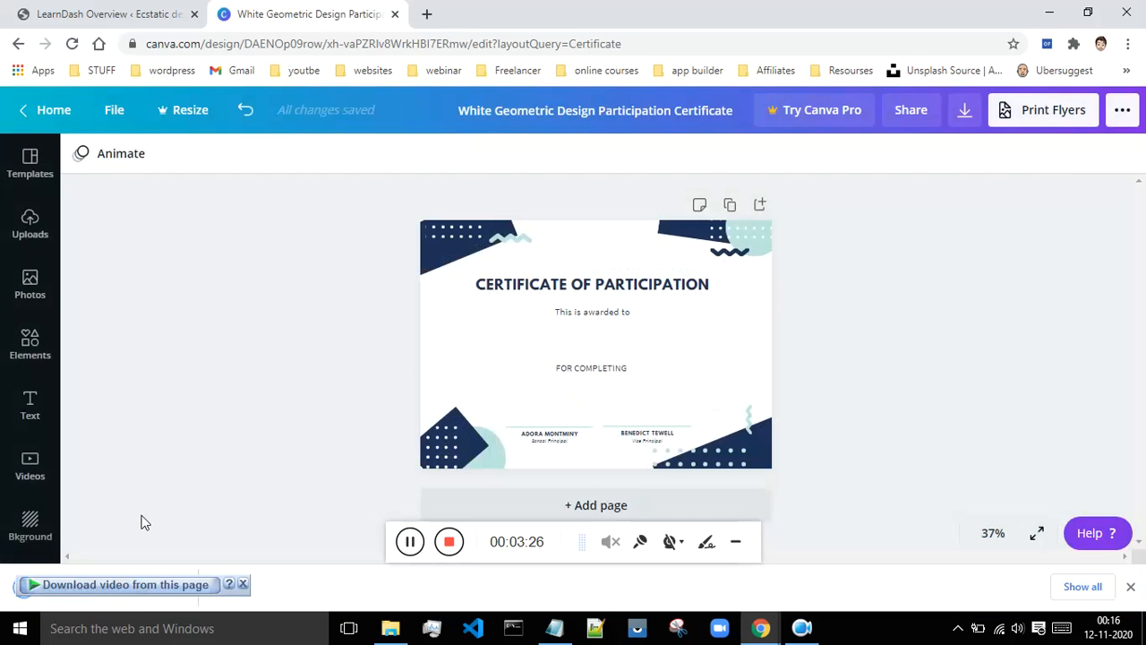
- Show the downloaded certificate JPG in its Downloads folder
{"action": "left_click", "coordinate": [243, 583]}
{"action": "left_click", "coordinate": [179, 587]}
{"action": "left_click", "coordinate": [254, 531]}
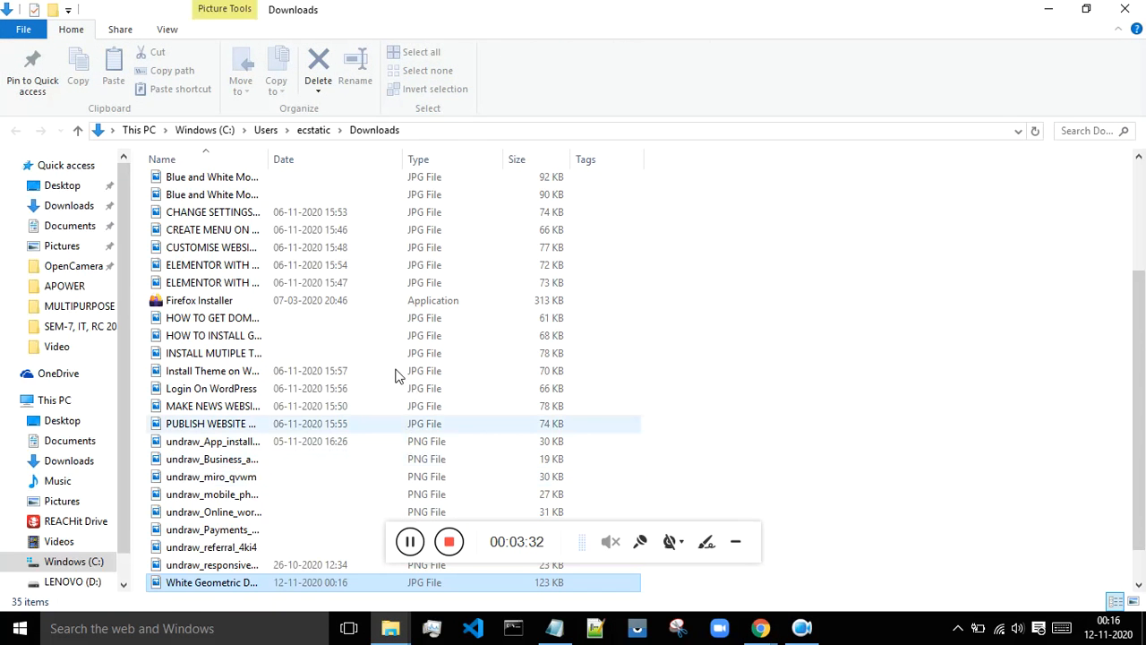
- Drag the White Geometric certificate JPG from Downloads to the Desktop and close Explorer
{"action": "scroll", "coordinate": [385, 394], "scroll_direction": "down", "scroll_amount": 1}
{"action": "left_click_drag", "start_coordinate": [170, 554], "coordinate": [77, 429]}
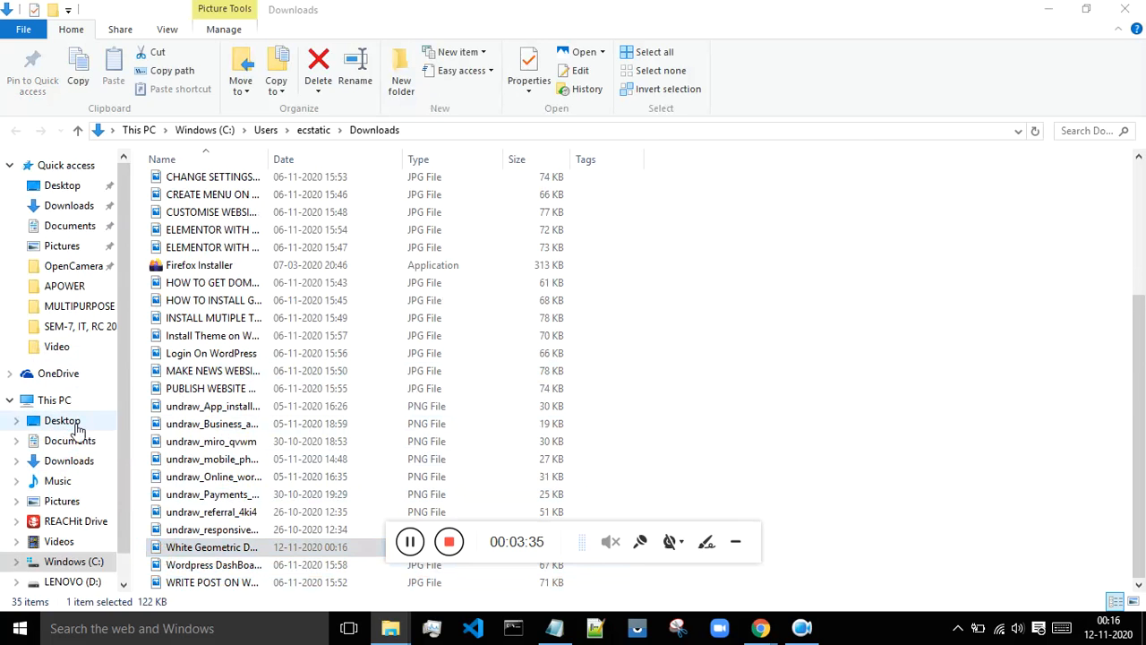
{"action": "left_click", "coordinate": [1122, 7]}
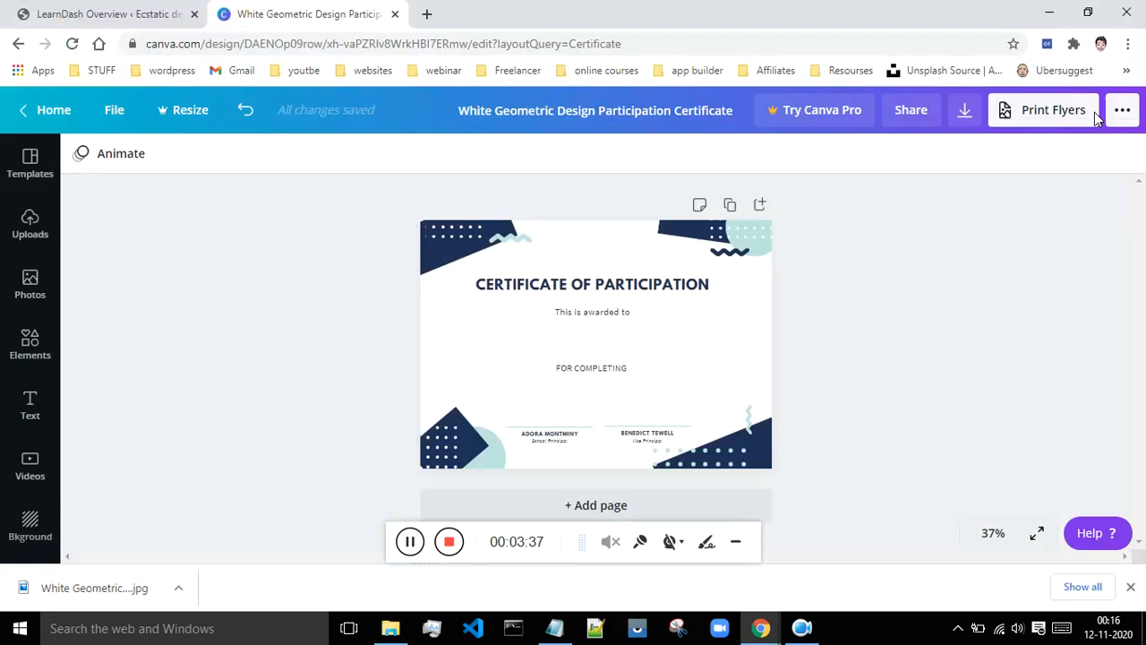
- Create a new certificate from LearnDash LMS > Certificates
{"action": "left_click", "coordinate": [77, 13]}
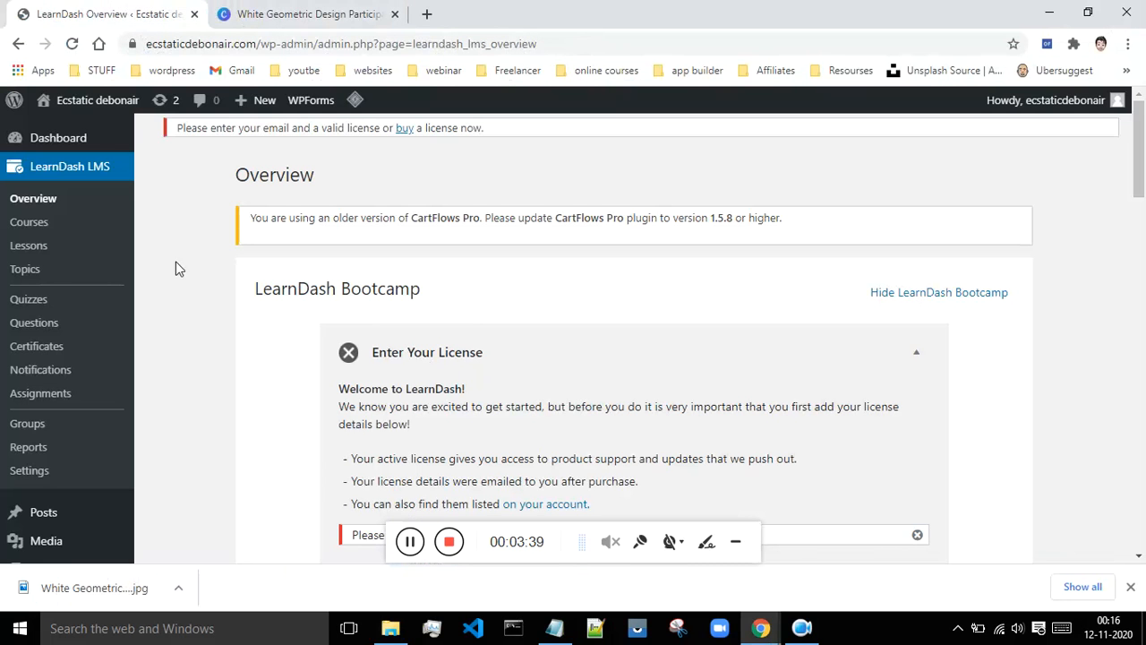
{"action": "left_click", "coordinate": [32, 349]}
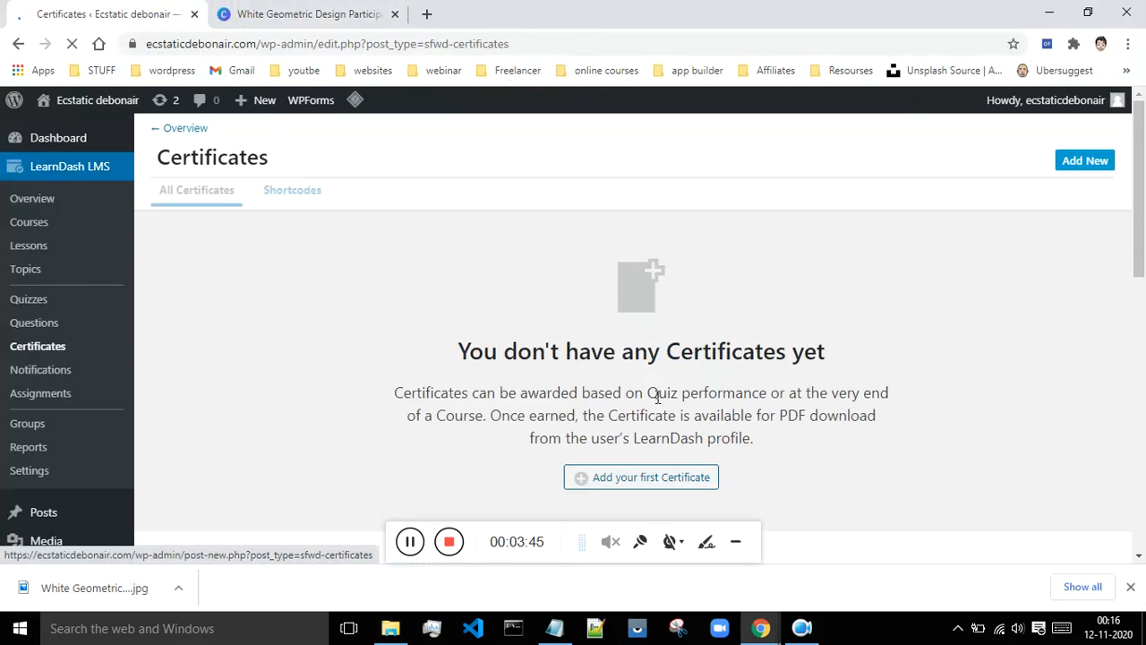
{"action": "left_click", "coordinate": [659, 478]}
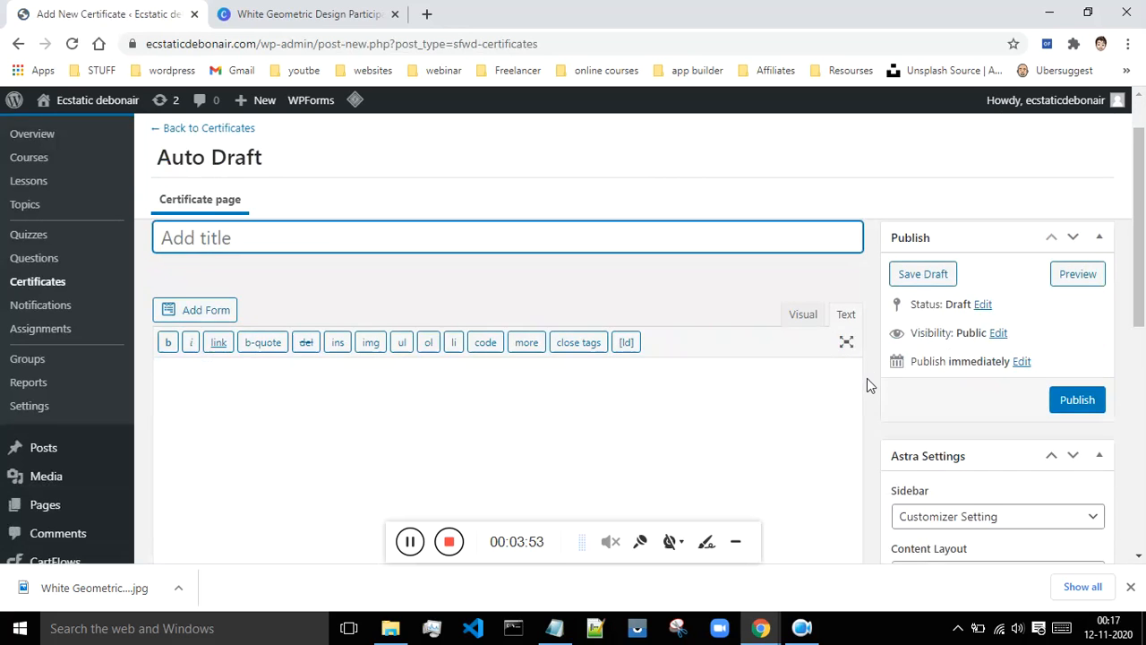
- Remove the certificate's existing featured image and begin setting a new one
{"action": "scroll", "coordinate": [867, 385], "scroll_direction": "down", "scroll_amount": 10}
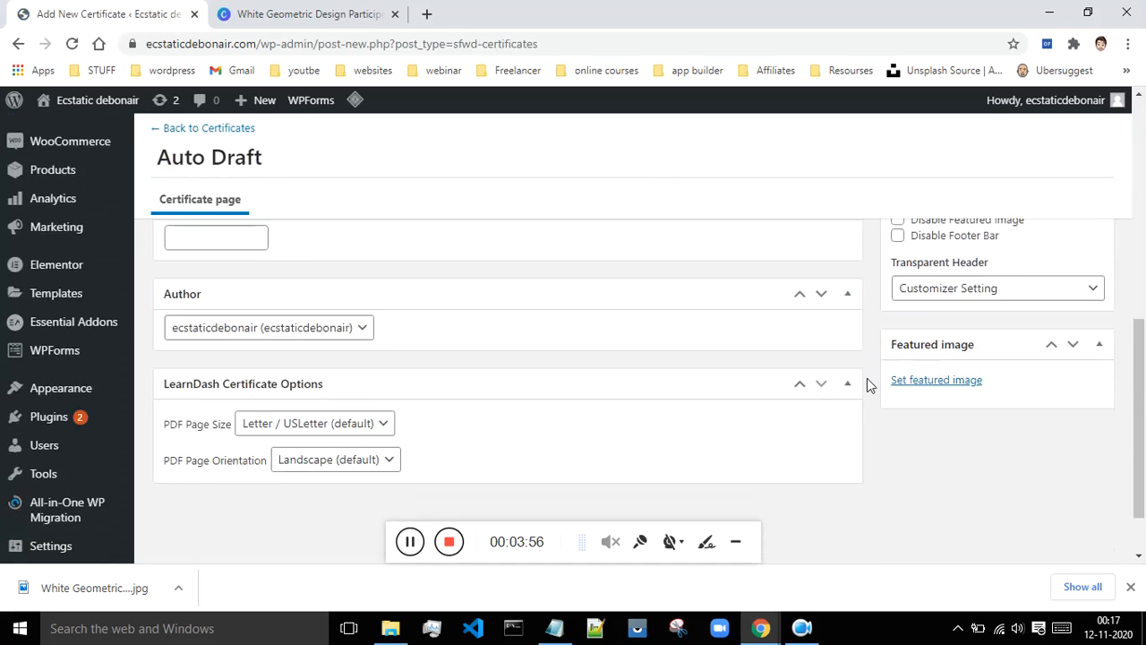
{"action": "scroll", "coordinate": [867, 378], "scroll_direction": "down", "scroll_amount": 1}
{"action": "scroll", "coordinate": [390, 555], "scroll_direction": "up", "scroll_amount": 4}
{"action": "scroll", "coordinate": [310, 464], "scroll_direction": "up", "scroll_amount": 2}
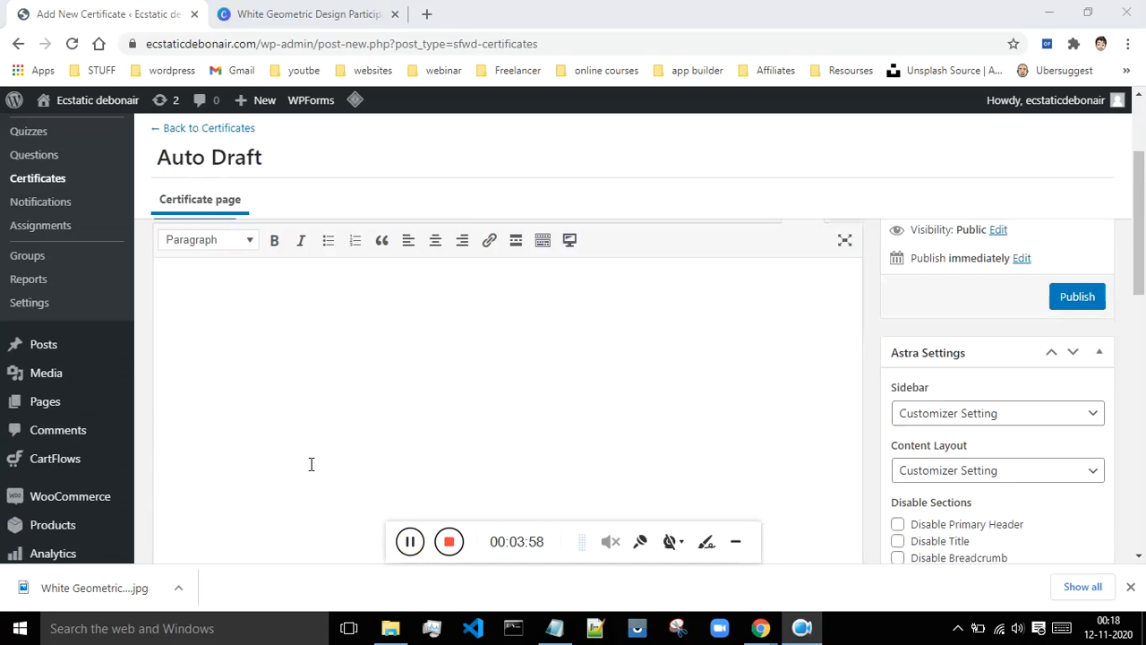
{"action": "scroll", "coordinate": [507, 363], "scroll_direction": "down", "scroll_amount": 5}
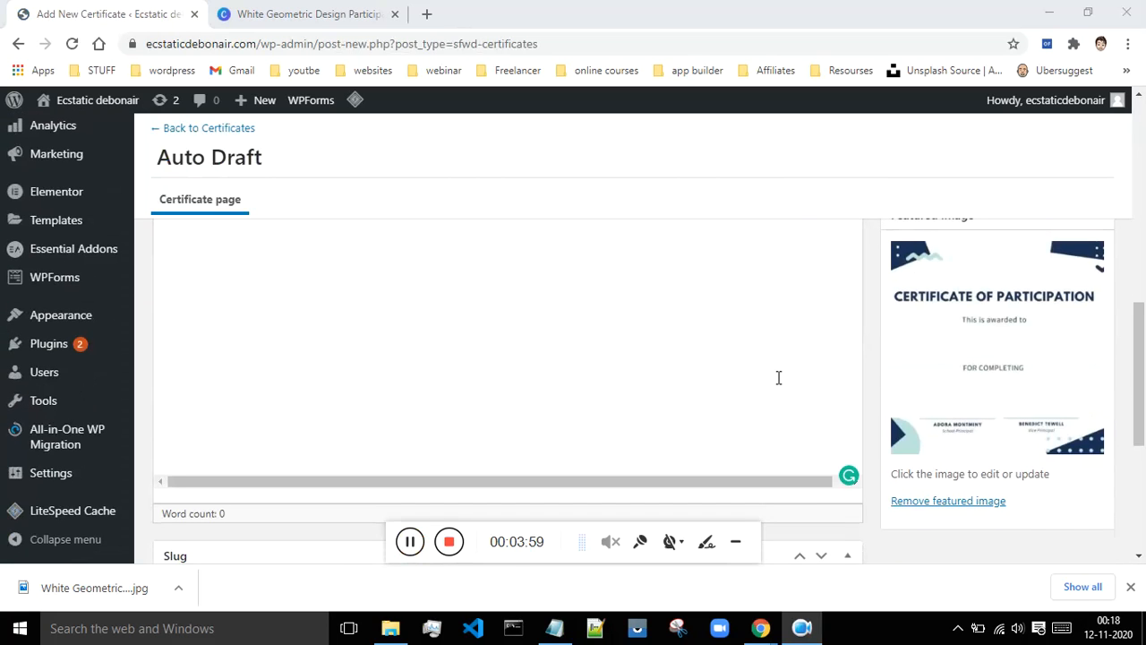
{"action": "left_click", "coordinate": [964, 512]}
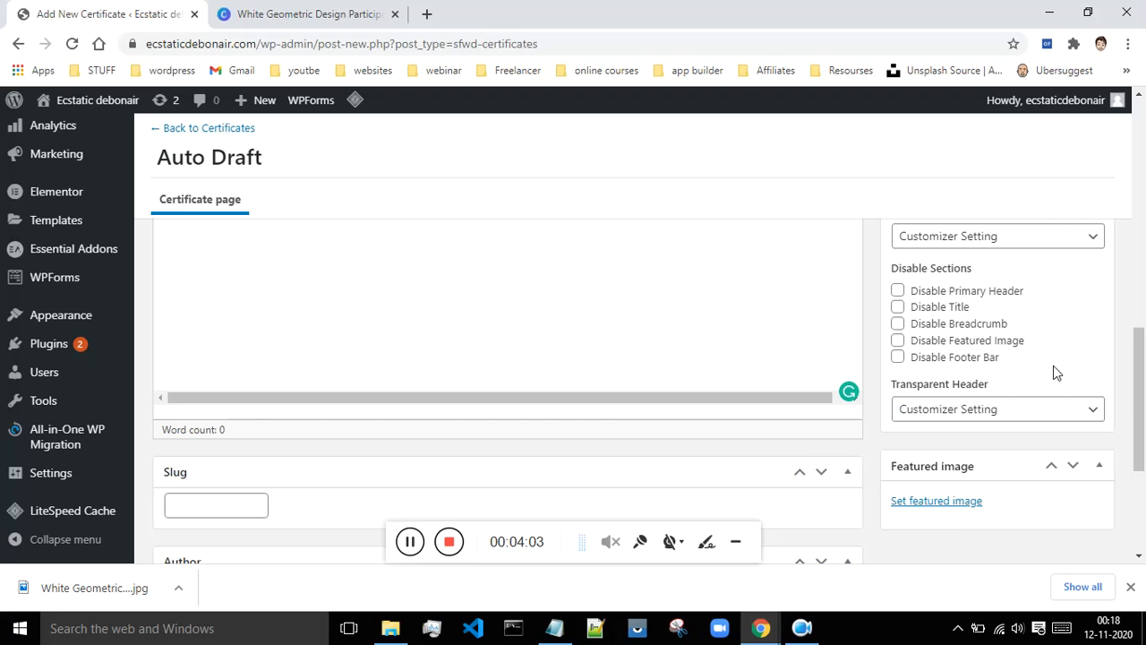
{"action": "left_click", "coordinate": [954, 504]}
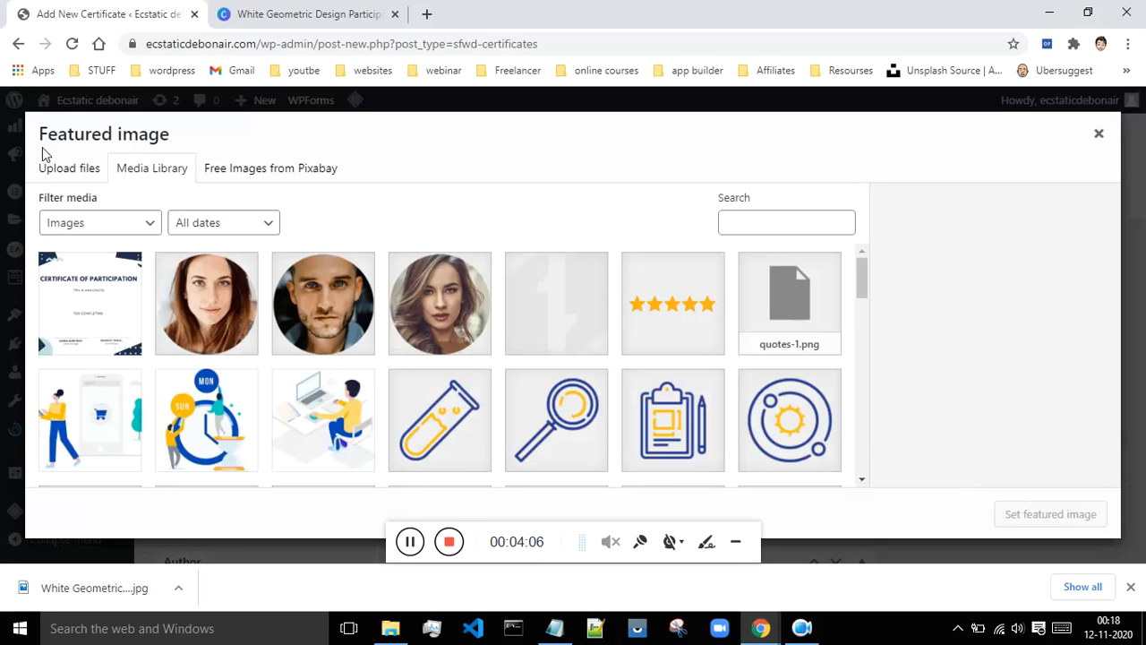
- Upload 'White Geometric Design Participation Certificate.jpg' from the Desktop and set it as the featured image
{"action": "left_click", "coordinate": [46, 169]}
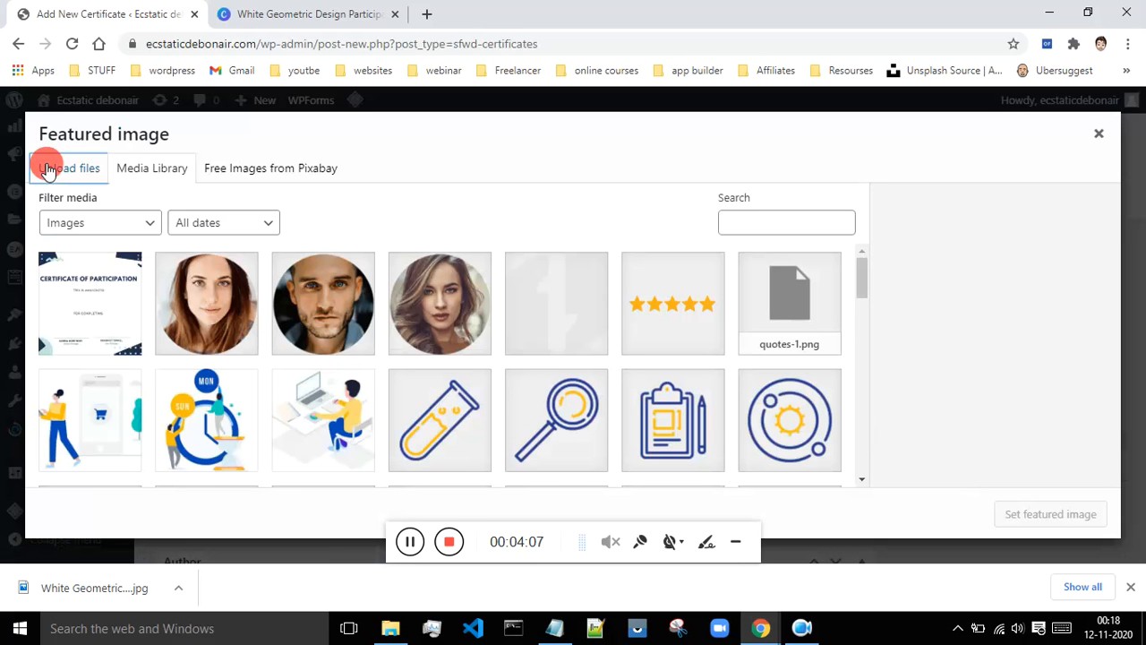
{"action": "left_click", "coordinate": [554, 363]}
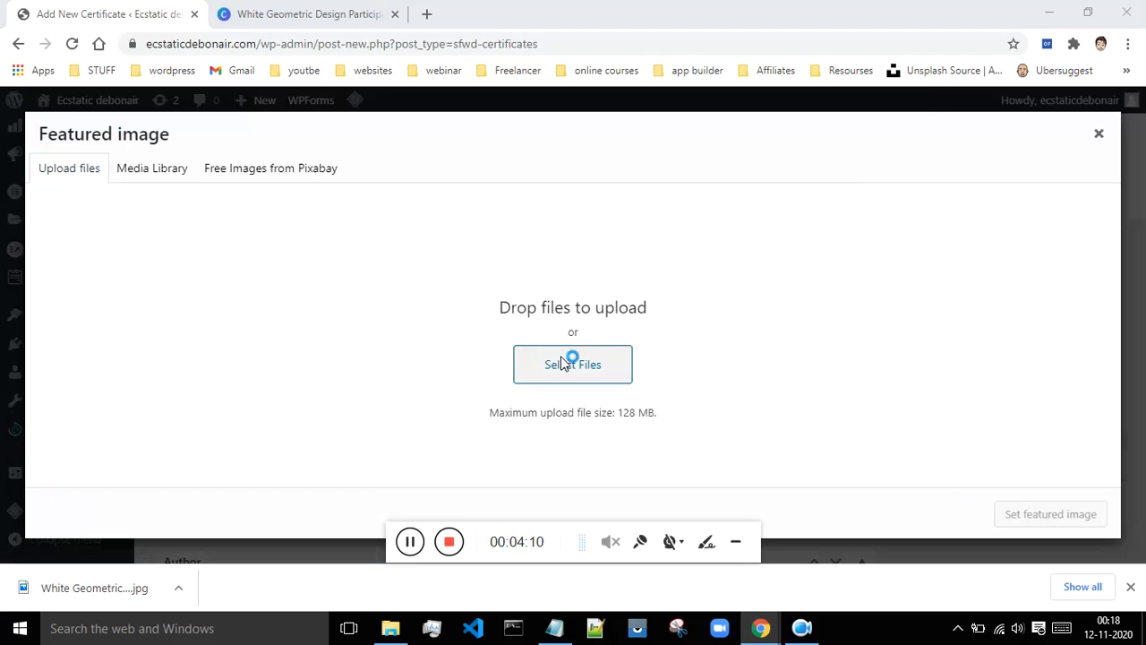
{"action": "left_click_drag", "start_coordinate": [871, 253], "coordinate": [877, 354]}
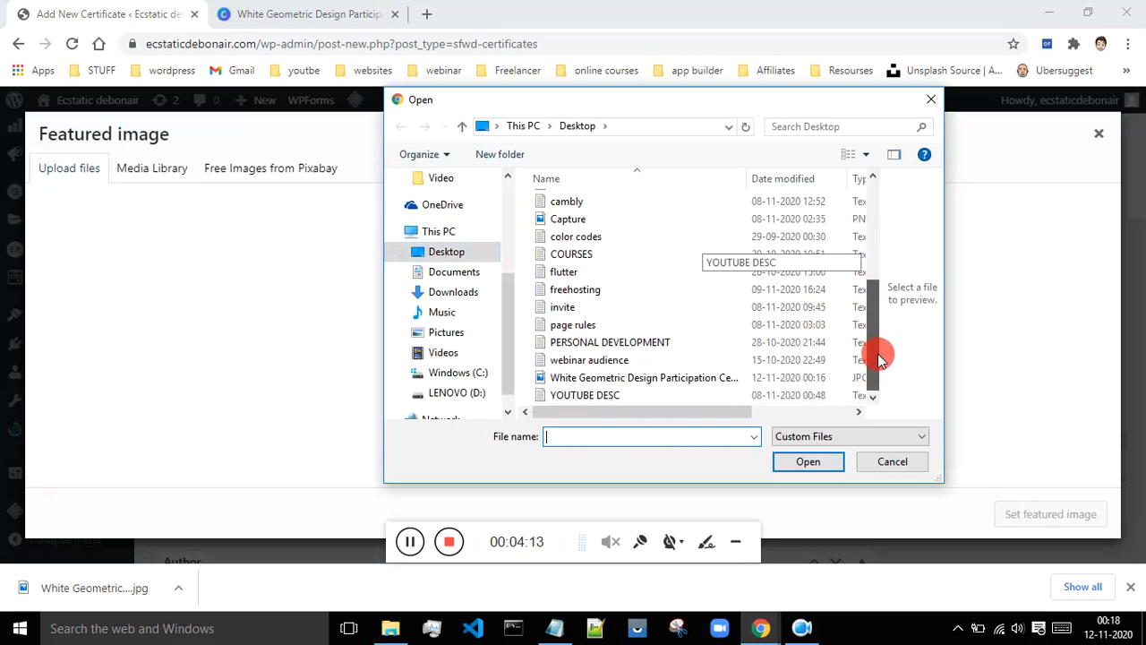
{"action": "left_click", "coordinate": [532, 377]}
{"action": "left_click", "coordinate": [802, 461]}
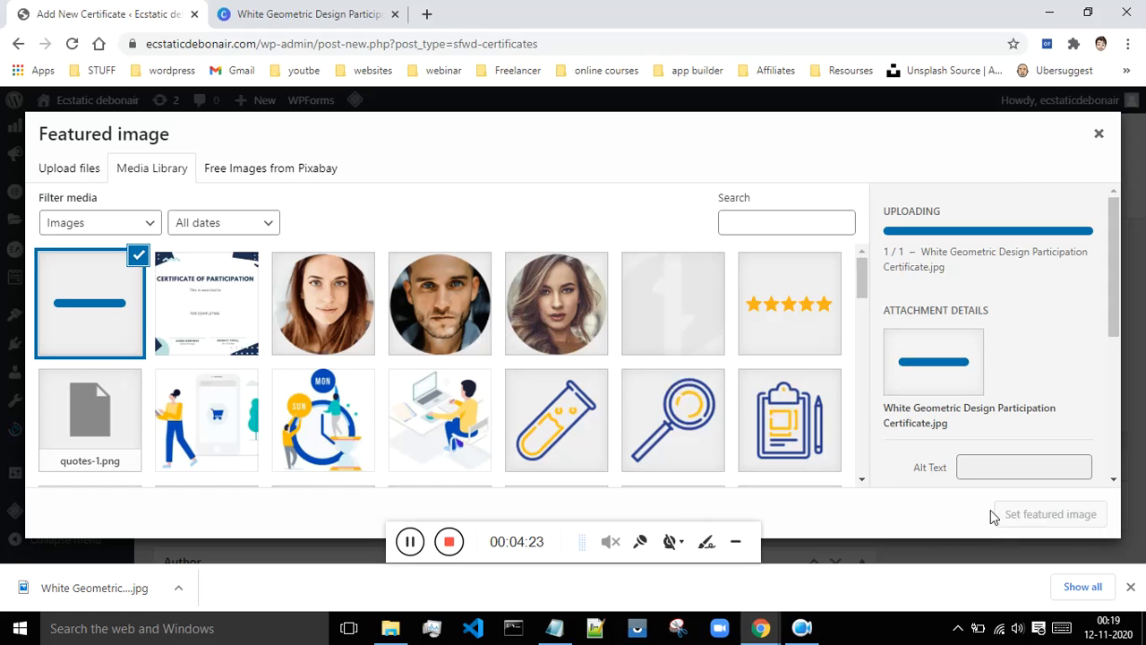
{"action": "left_click", "coordinate": [1065, 517]}
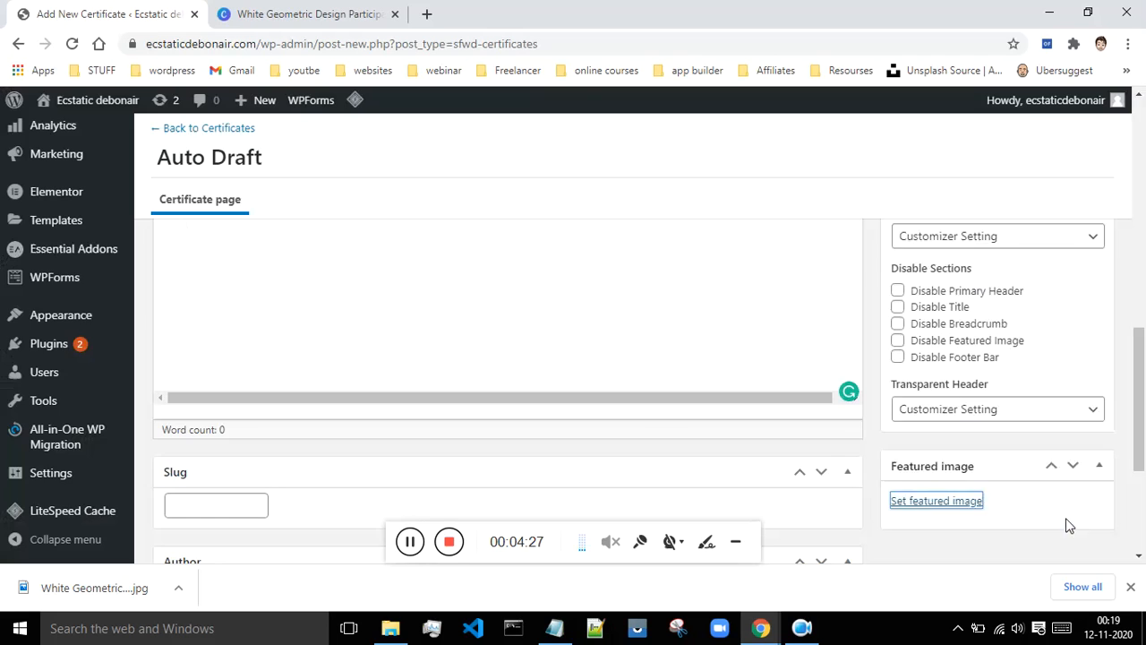
- Scroll to the certificate body editor and toggle distraction-free writing on and off
{"action": "scroll", "coordinate": [853, 401], "scroll_direction": "up", "scroll_amount": 6}
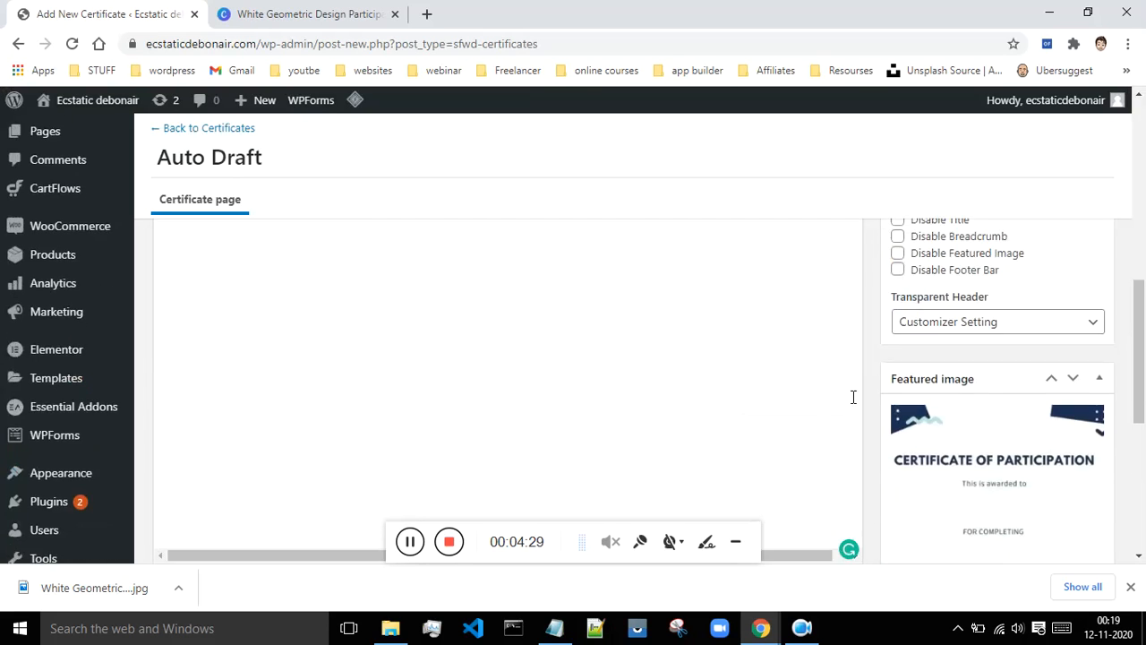
{"action": "scroll", "coordinate": [853, 400], "scroll_direction": "up", "scroll_amount": 1}
{"action": "scroll", "coordinate": [852, 404], "scroll_direction": "down", "scroll_amount": 2}
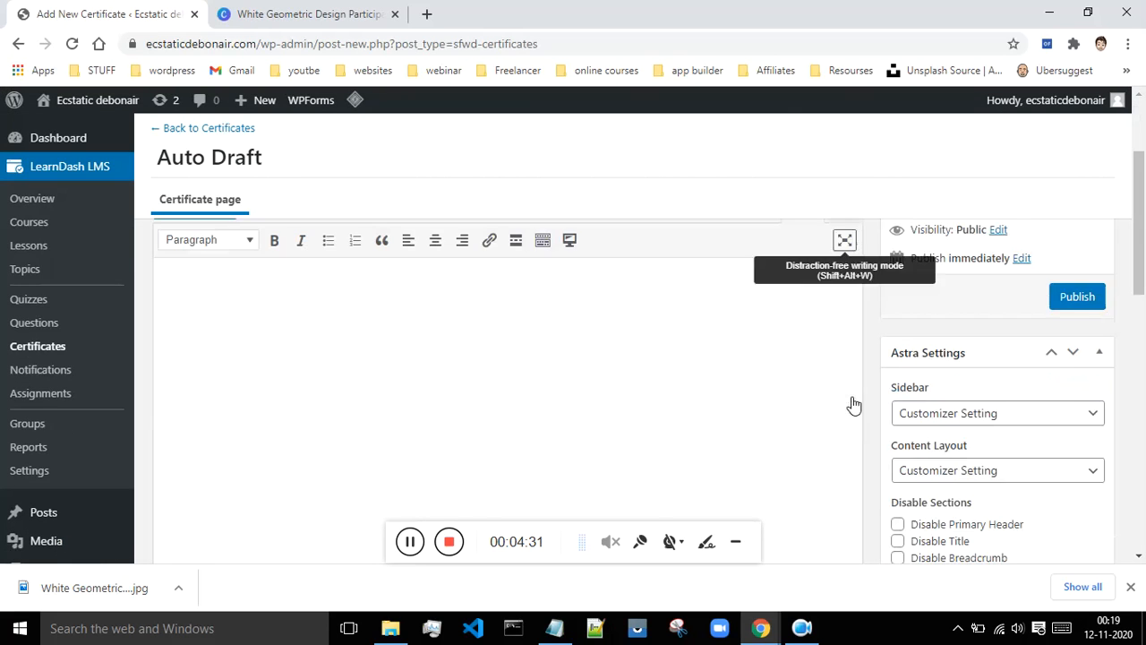
{"action": "scroll", "coordinate": [837, 381], "scroll_direction": "up", "scroll_amount": 1}
{"action": "scroll", "coordinate": [837, 382], "scroll_direction": "up", "scroll_amount": 2}
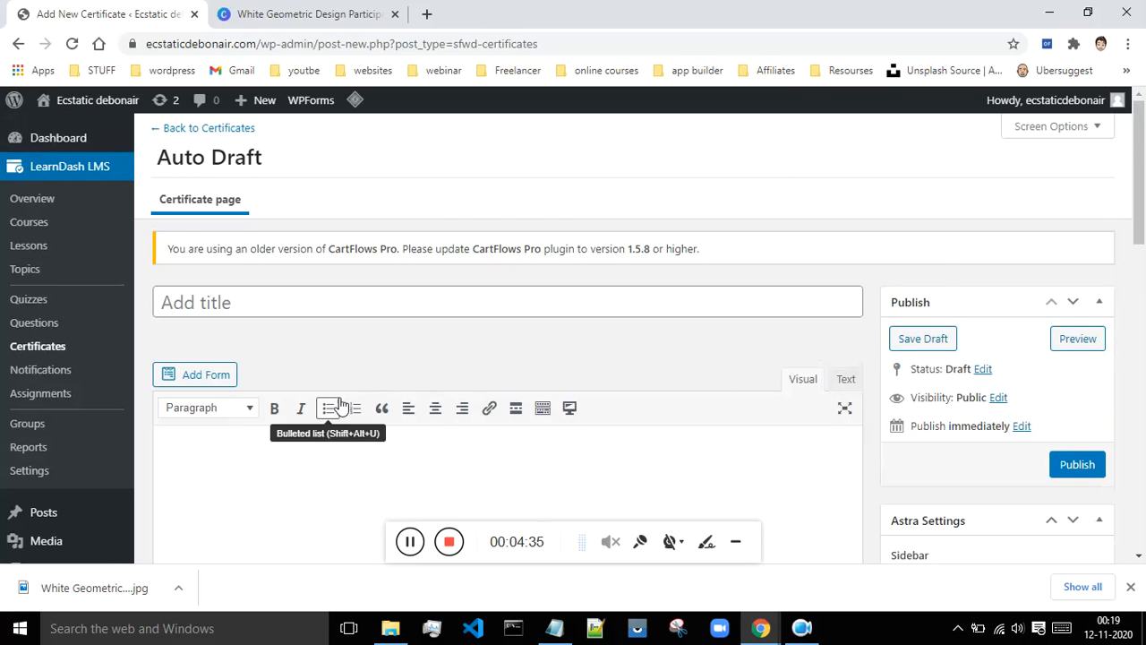
{"action": "scroll", "coordinate": [657, 355], "scroll_direction": "down", "scroll_amount": 1}
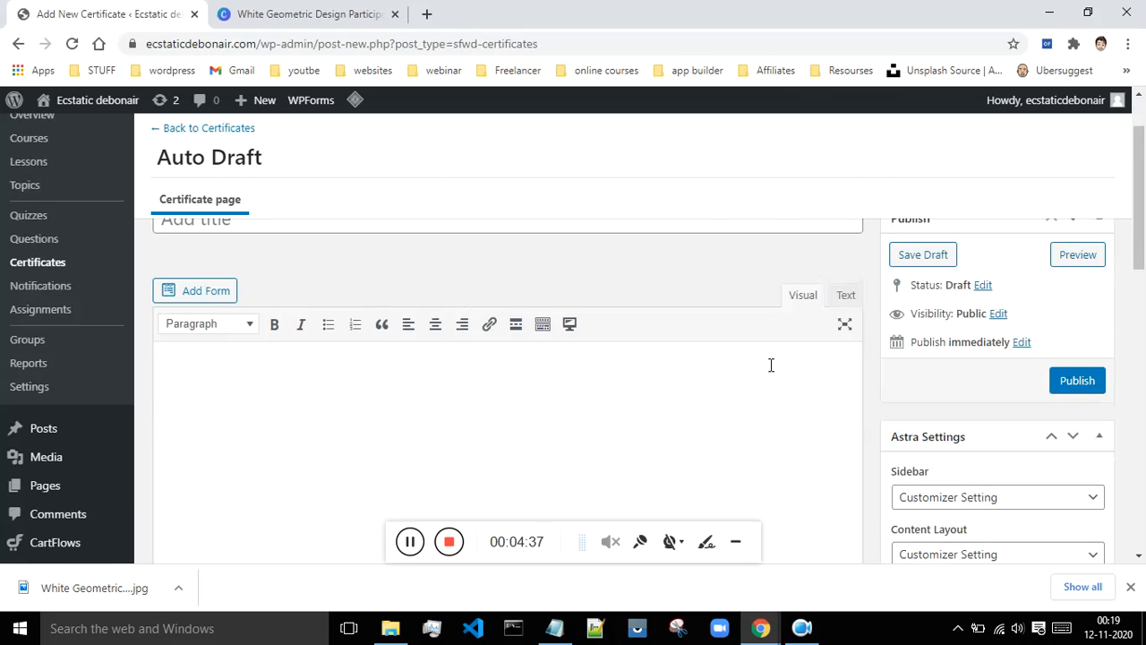
{"action": "scroll", "coordinate": [772, 372], "scroll_direction": "up", "scroll_amount": 1}
{"action": "scroll", "coordinate": [330, 424], "scroll_direction": "down", "scroll_amount": 1}
{"action": "left_click", "coordinate": [844, 325]}
{"action": "left_click", "coordinate": [844, 325]}
- Re-enable distraction-free writing, switch the body to Text (HTML) mode and start an img insert by URL
{"action": "left_click", "coordinate": [843, 327]}
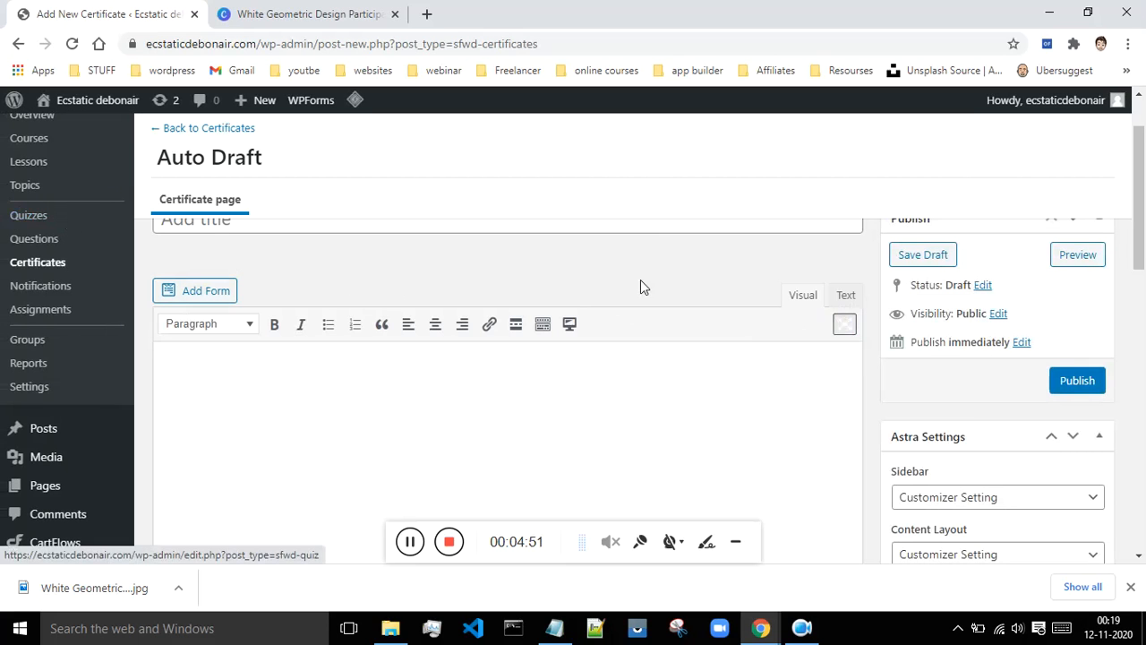
{"action": "left_click", "coordinate": [848, 295]}
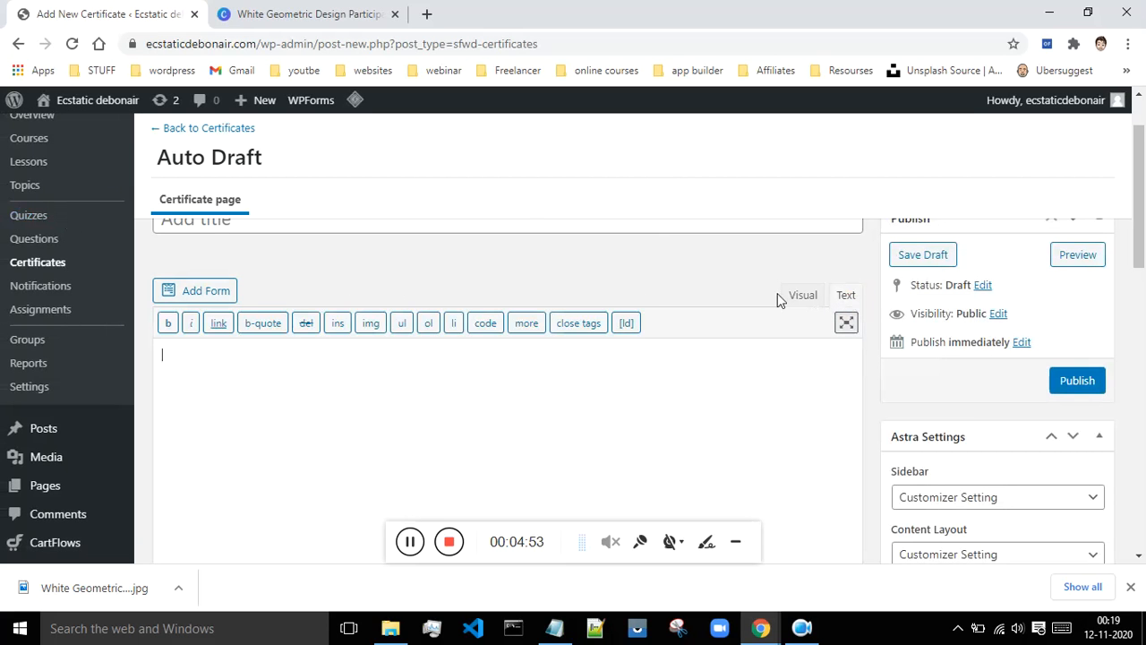
{"action": "left_click", "coordinate": [370, 323]}
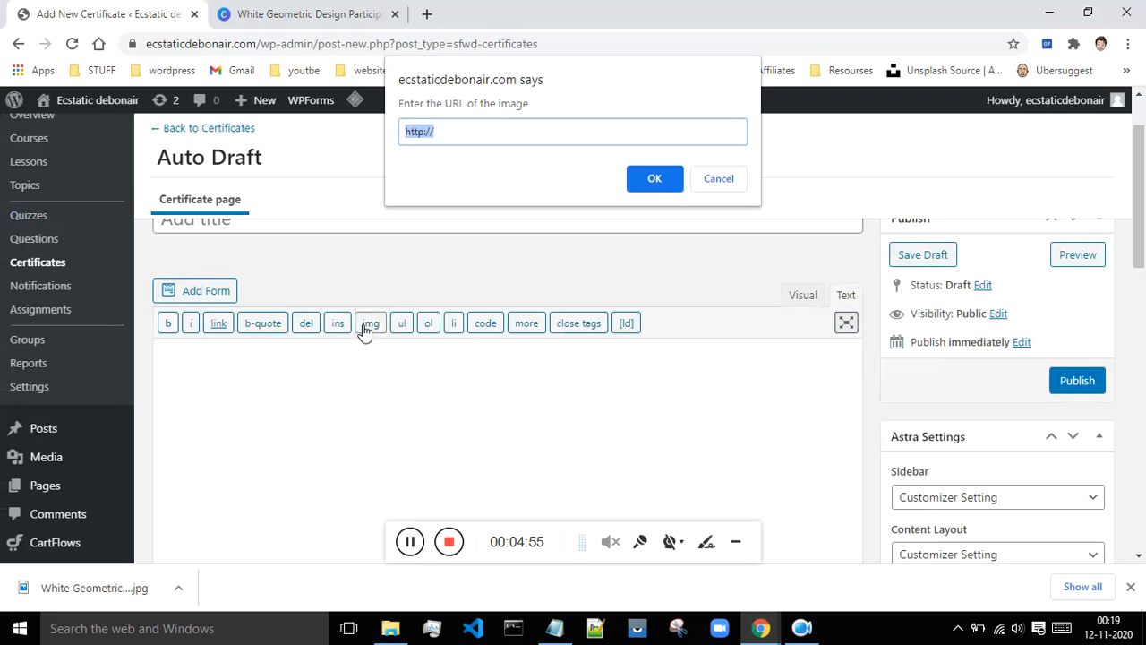